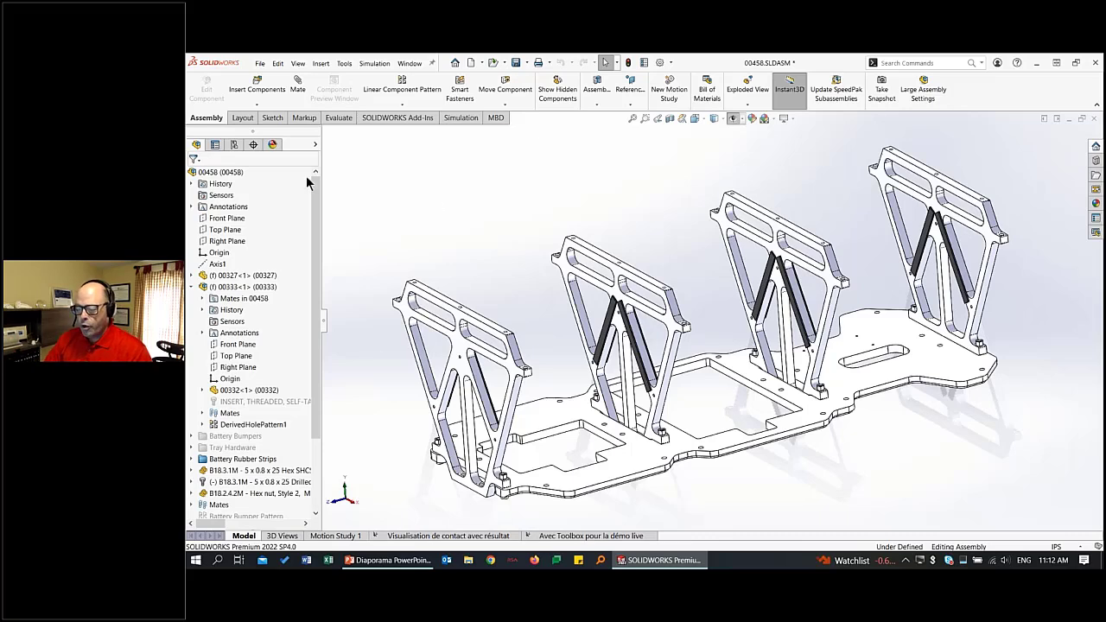
# Animate the explosion of the exploded view in configuration 00458, inspect the separated components, and collapse the assembly.
pyautogui.click(233, 144)
pyautogui.rightClick(246, 203)
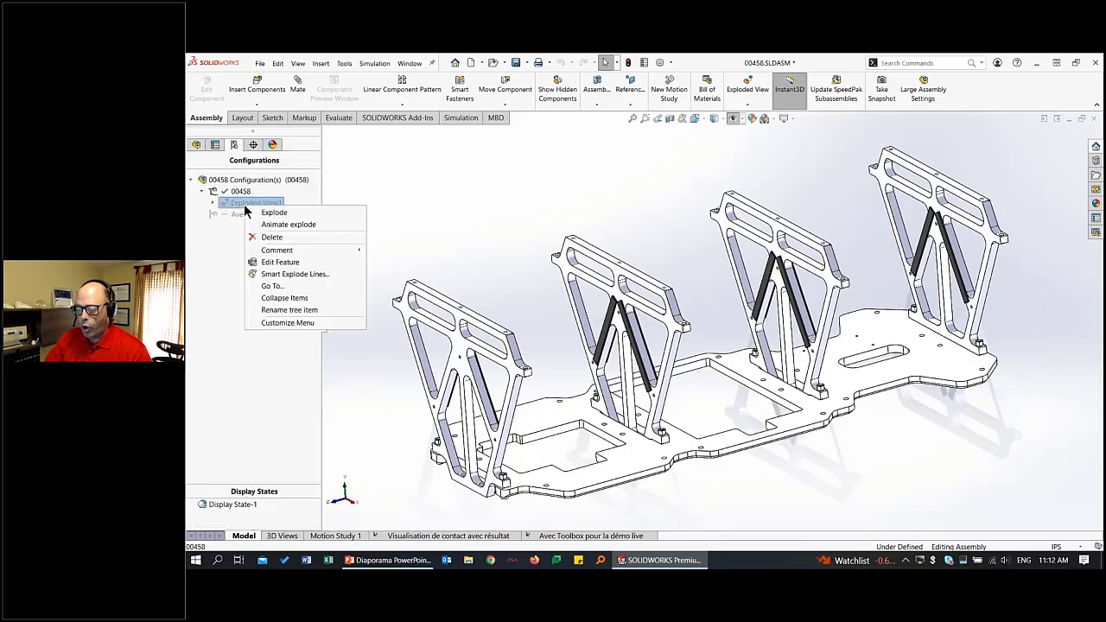
pyautogui.click(288, 225)
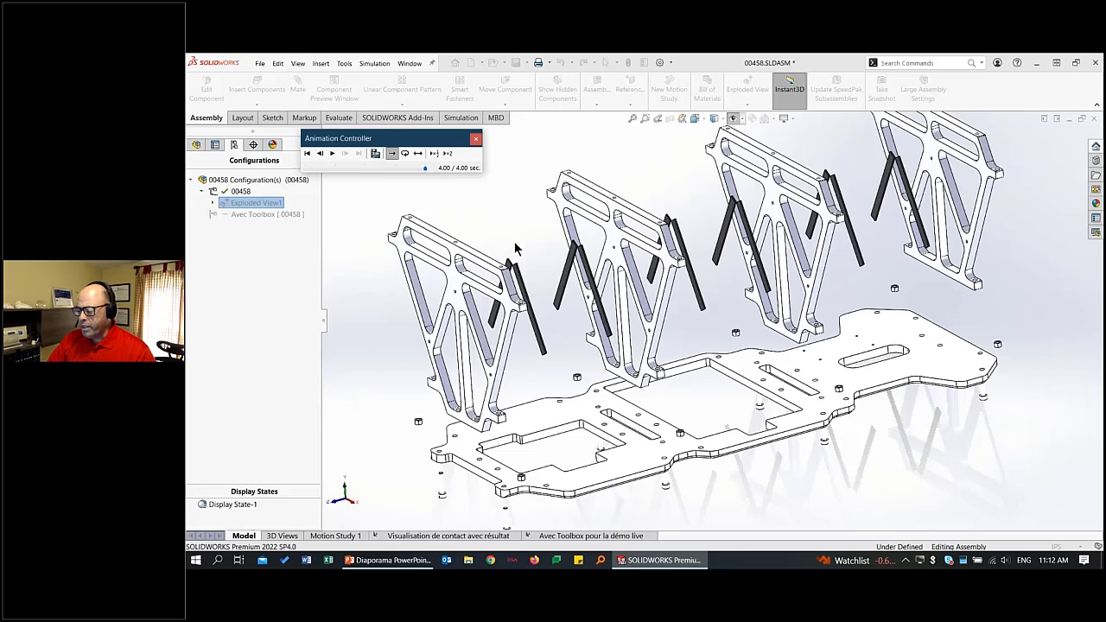
pyautogui.click(476, 140)
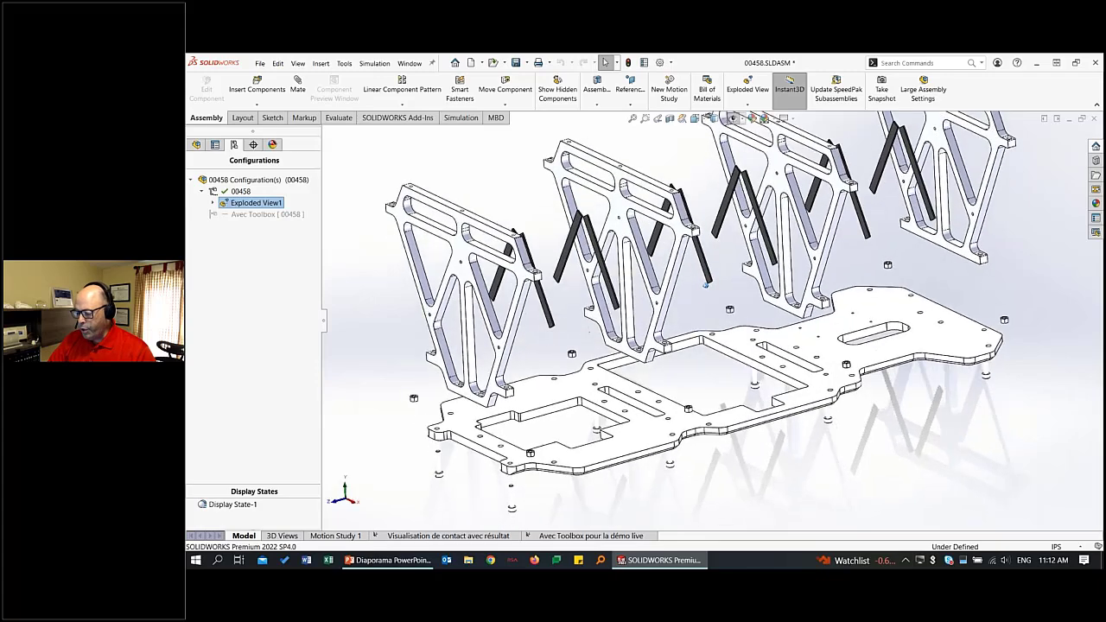
pyautogui.moveTo(881, 358); pyautogui.dragTo(715, 320, button='middle')
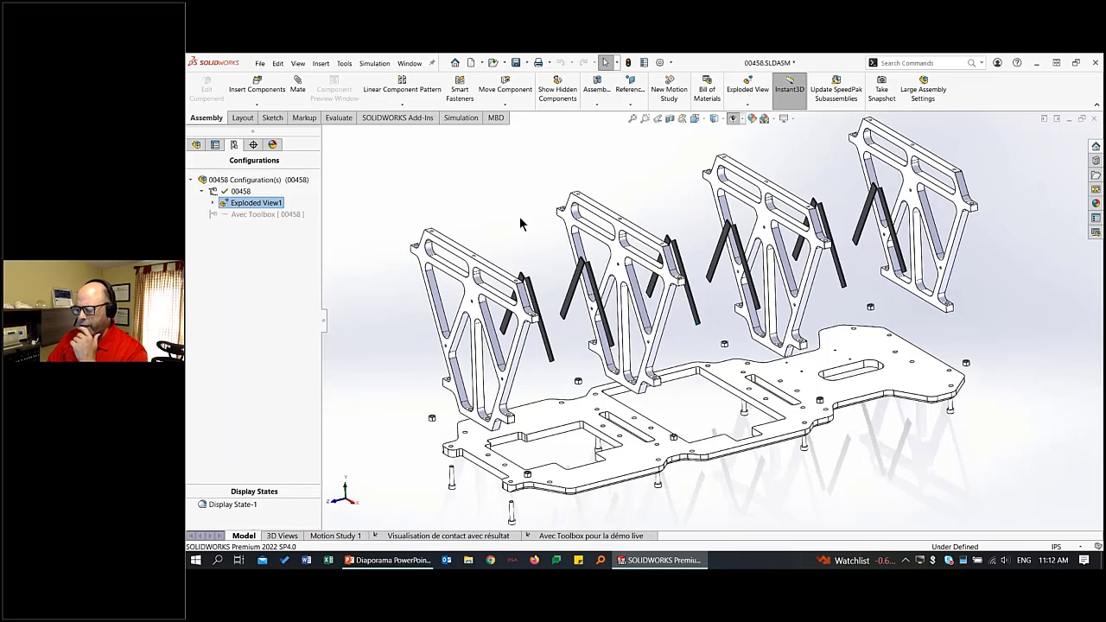
pyautogui.rightClick(456, 200)
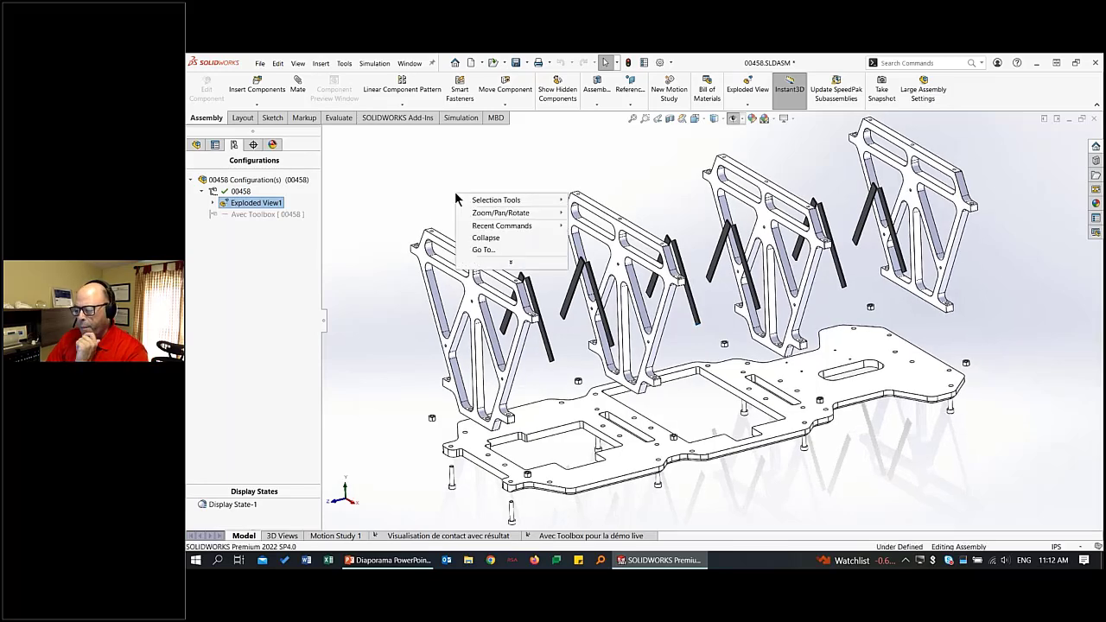
pyautogui.click(484, 235)
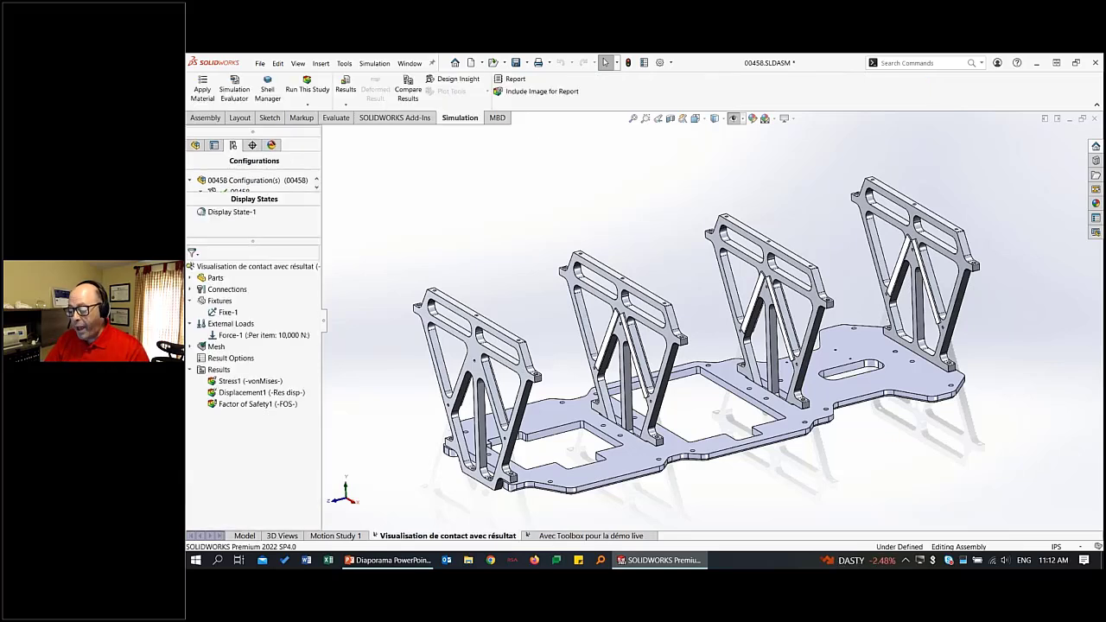
# Display the symbols of the study "Visualisation de contact avec résultat" and highlight fixture Fixe-1 and load Force-1 on the model.
pyautogui.click(734, 118)
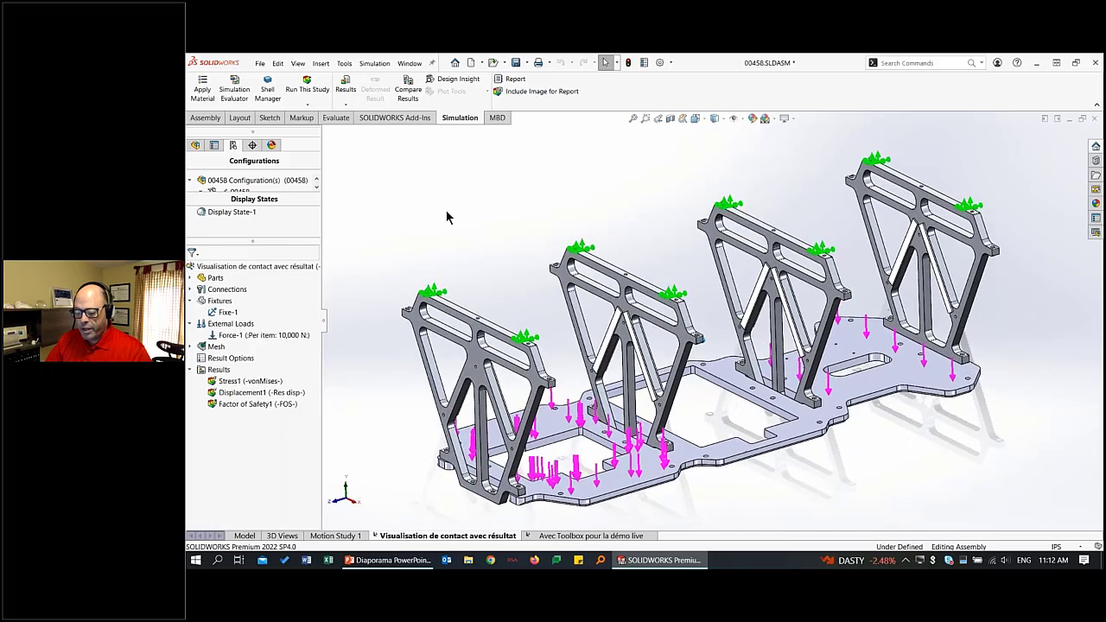
pyautogui.click(225, 314)
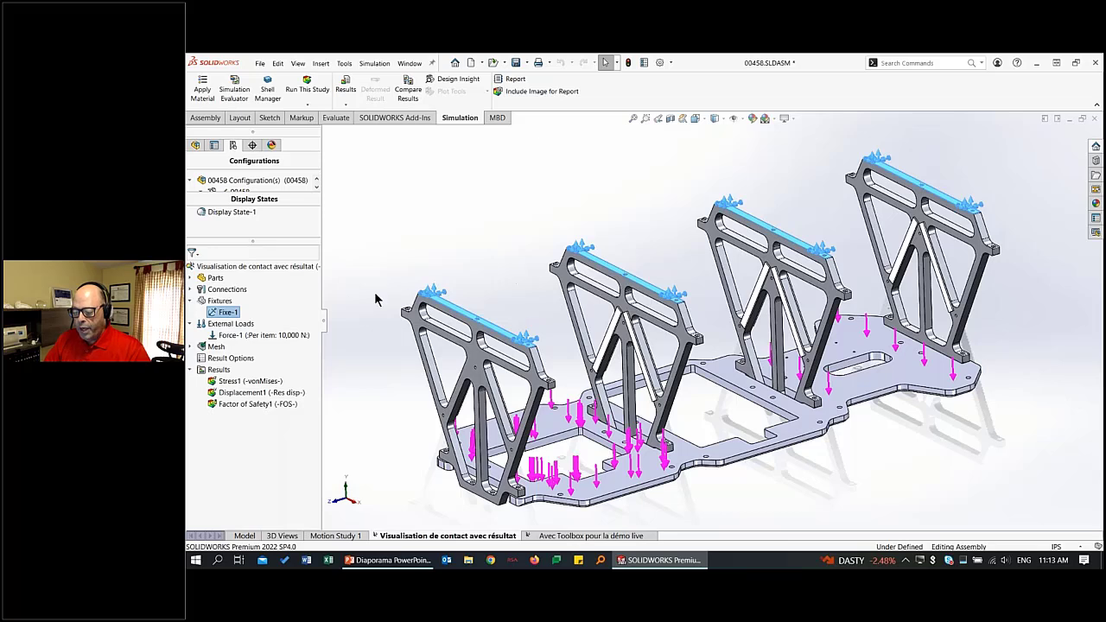
pyautogui.click(259, 334)
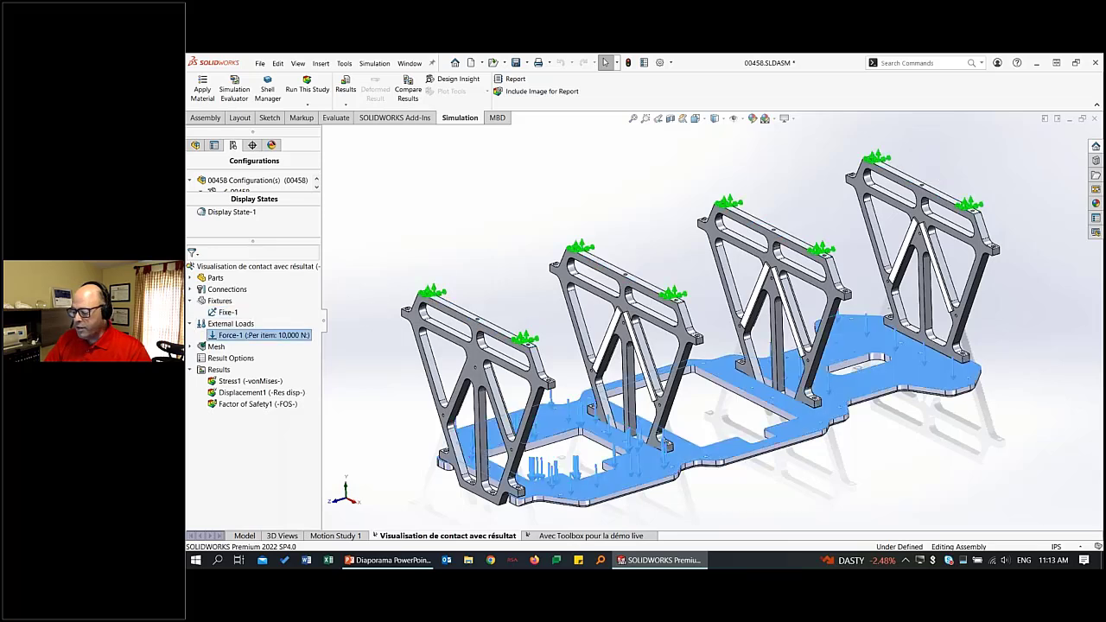
pyautogui.click(443, 262)
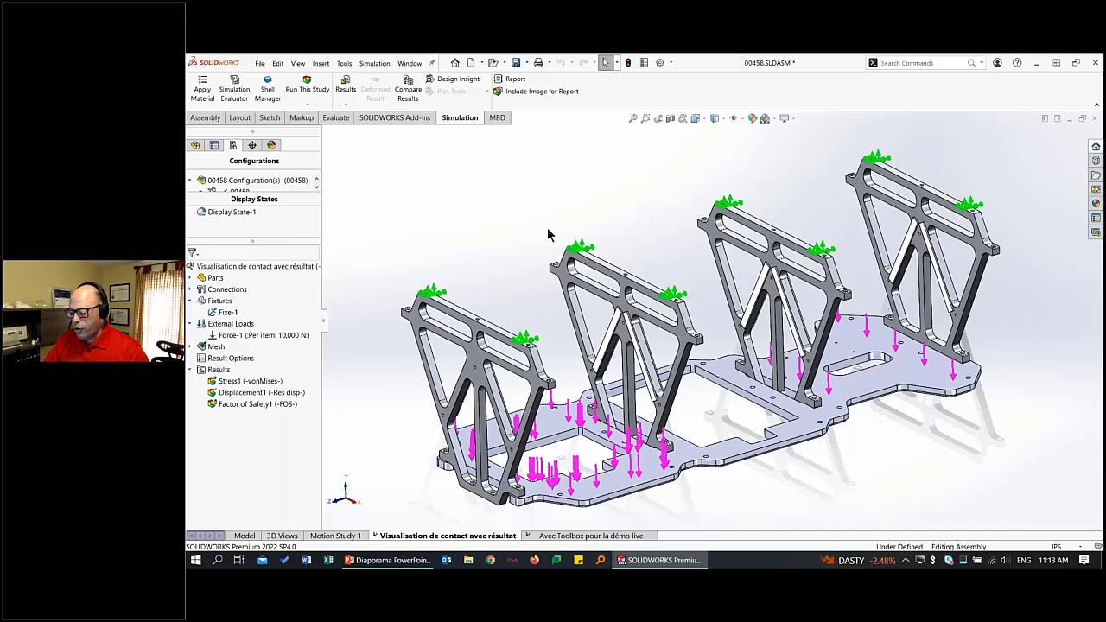
# Examine a rubber strip on the second upright bracket and the bracket's seating on the base plate up close.
pyautogui.scroll(10, 673, 247)
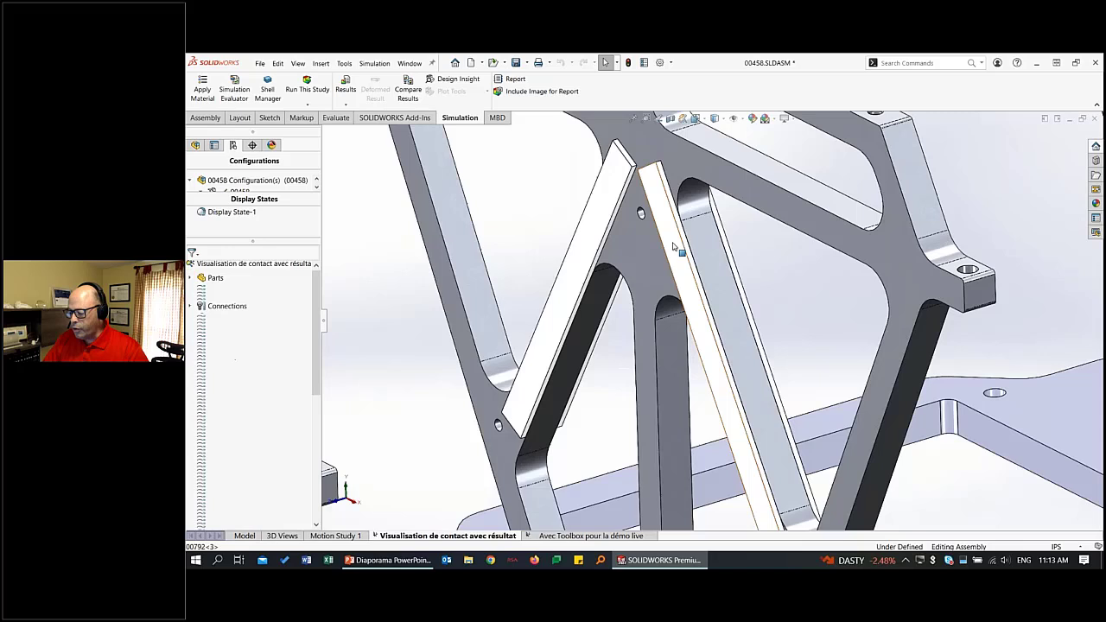
pyautogui.click(673, 246)
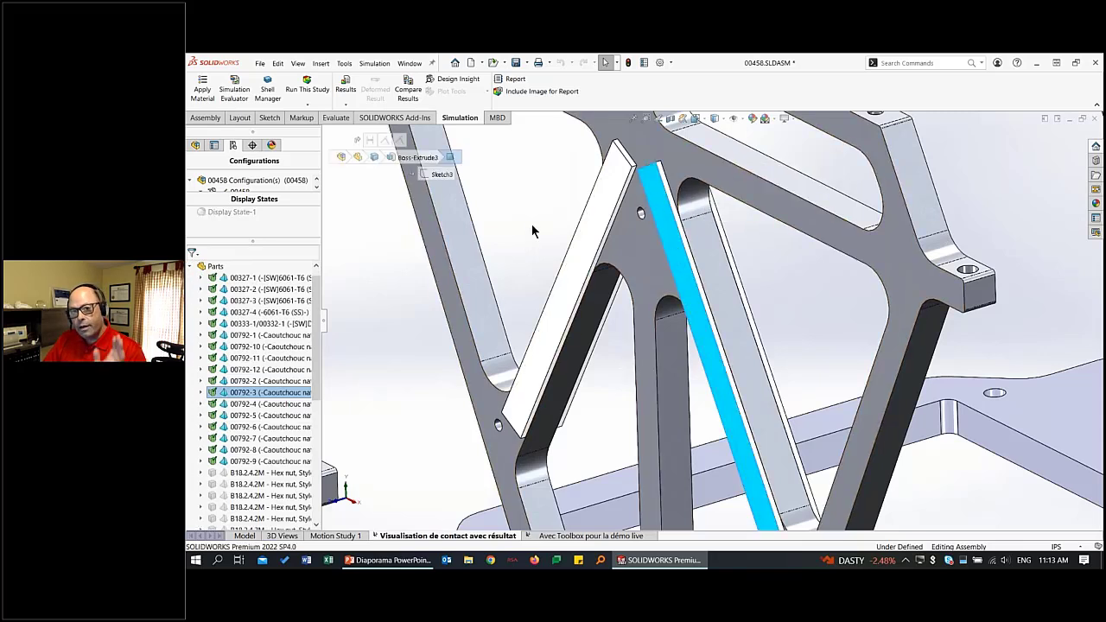
pyautogui.scroll(-5, 533, 230)
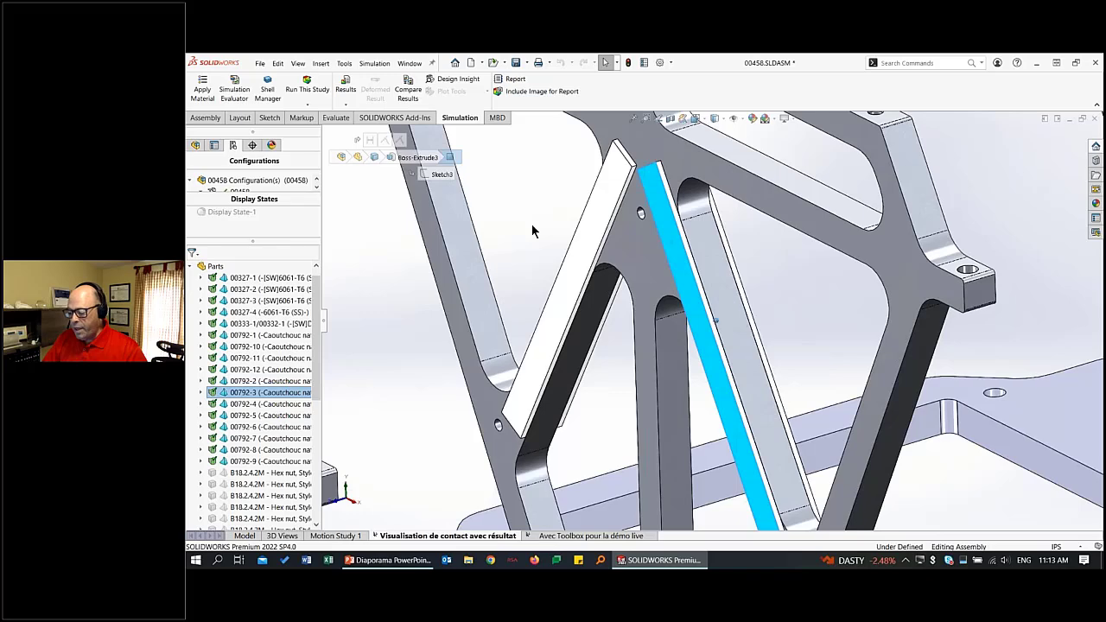
pyautogui.keyDown('ctrl'); pyautogui.moveTo(534, 231); pyautogui.dragTo(535, 124, button='middle'); pyautogui.keyUp('ctrl')
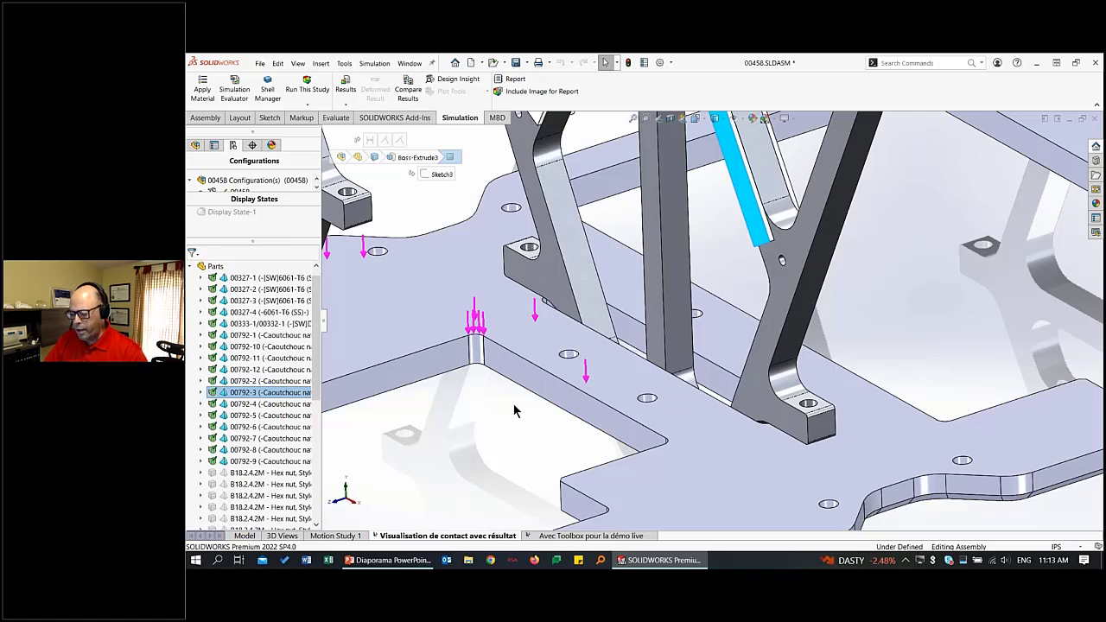
pyautogui.press('f')
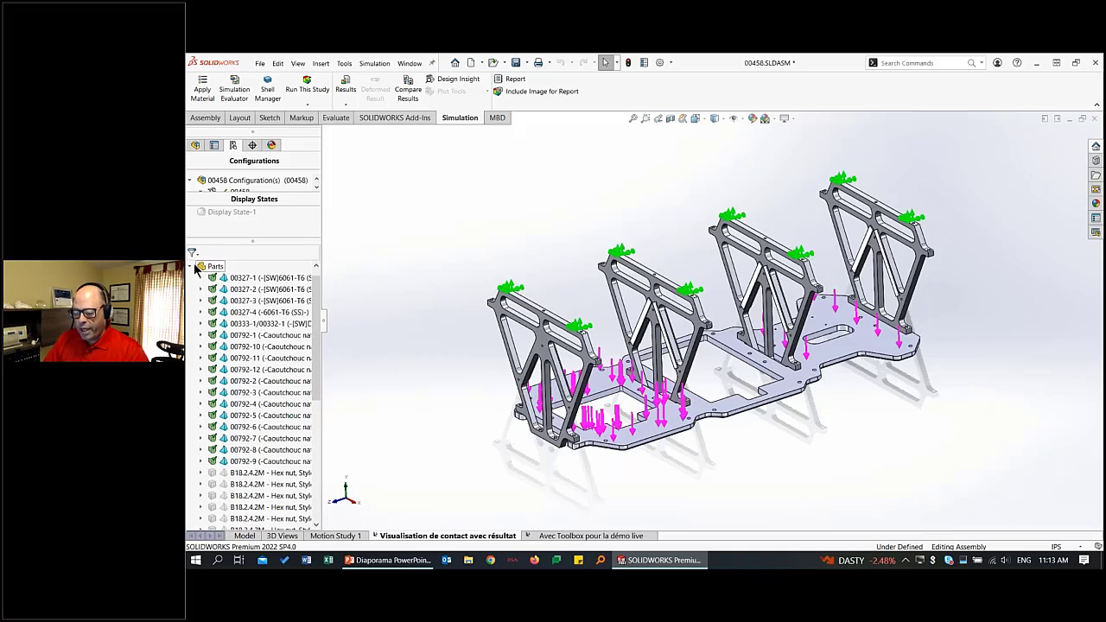
# Collapse the study's parts list and expand its connections to show the bolt connectors and component interactions.
pyautogui.click(191, 266)
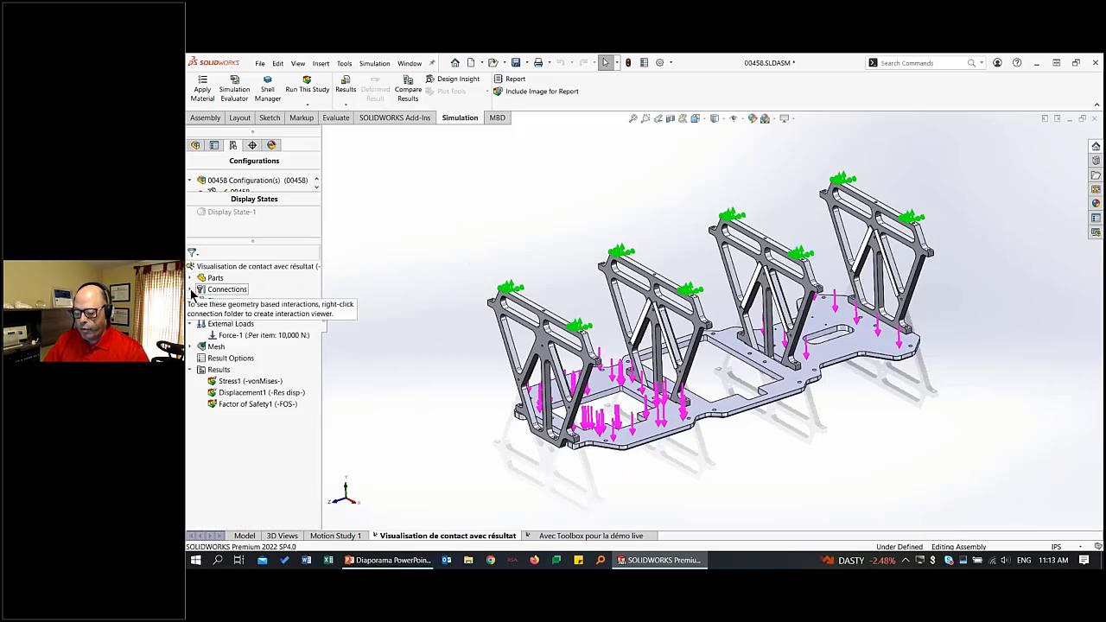
pyautogui.click(190, 290)
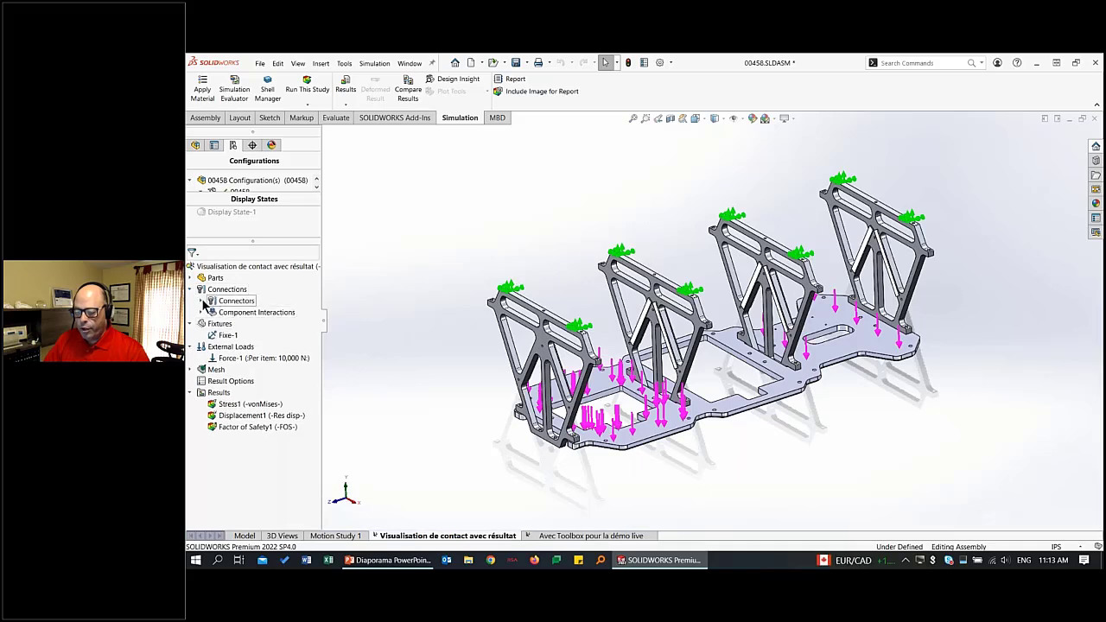
pyautogui.click(202, 302)
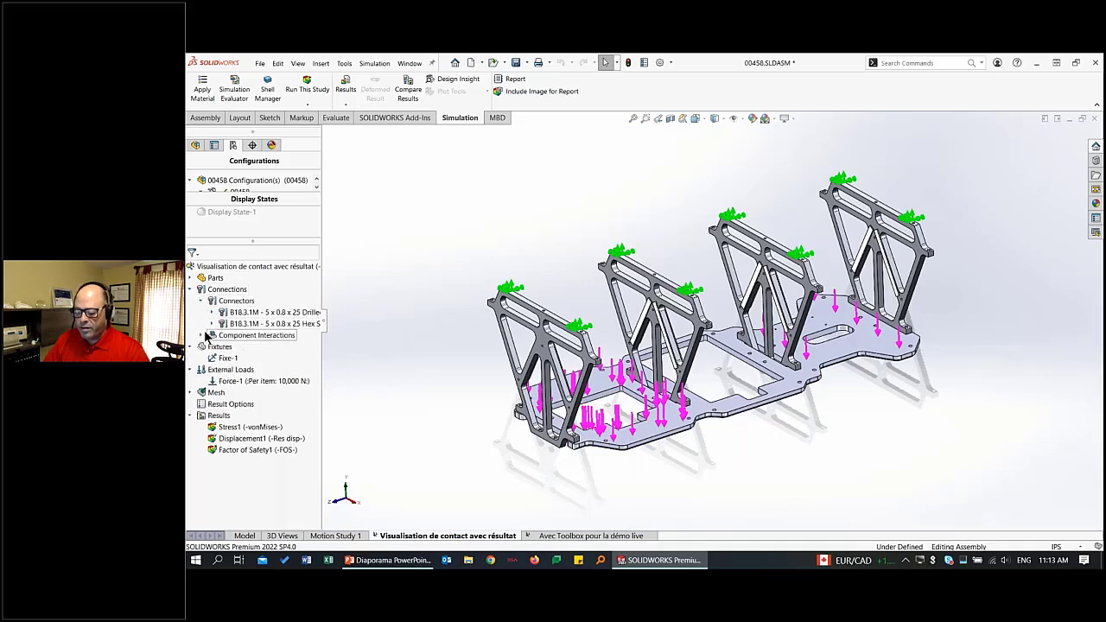
pyautogui.click(204, 336)
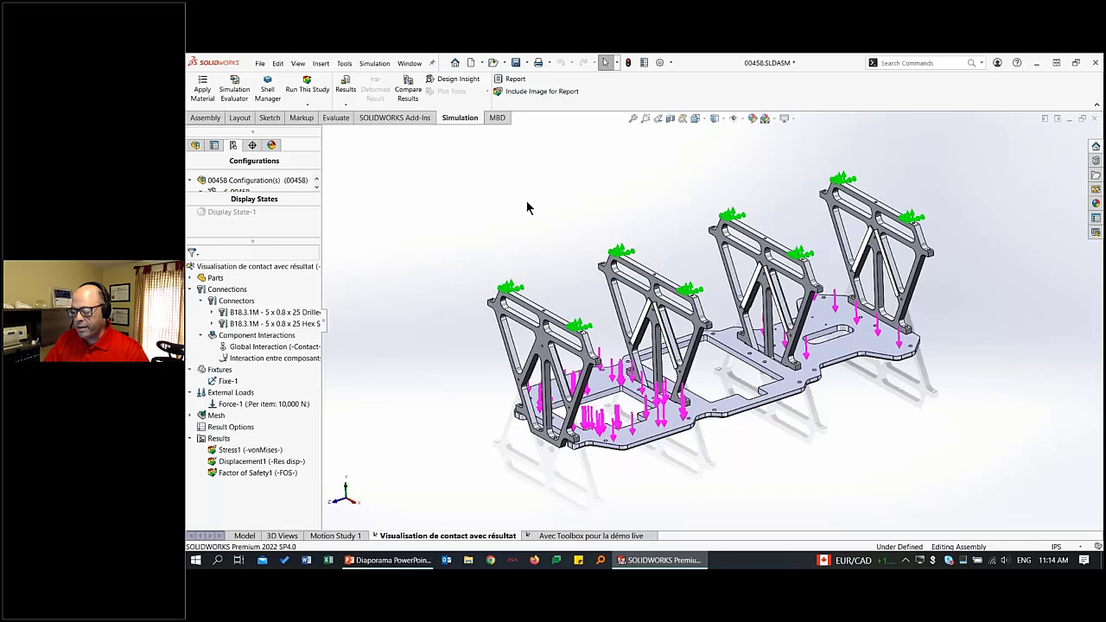
# Hide the load and fixture symbols and calculate the interactions for the whole 00458 assembly in the Interaction Viewer.
pyautogui.click(734, 118)
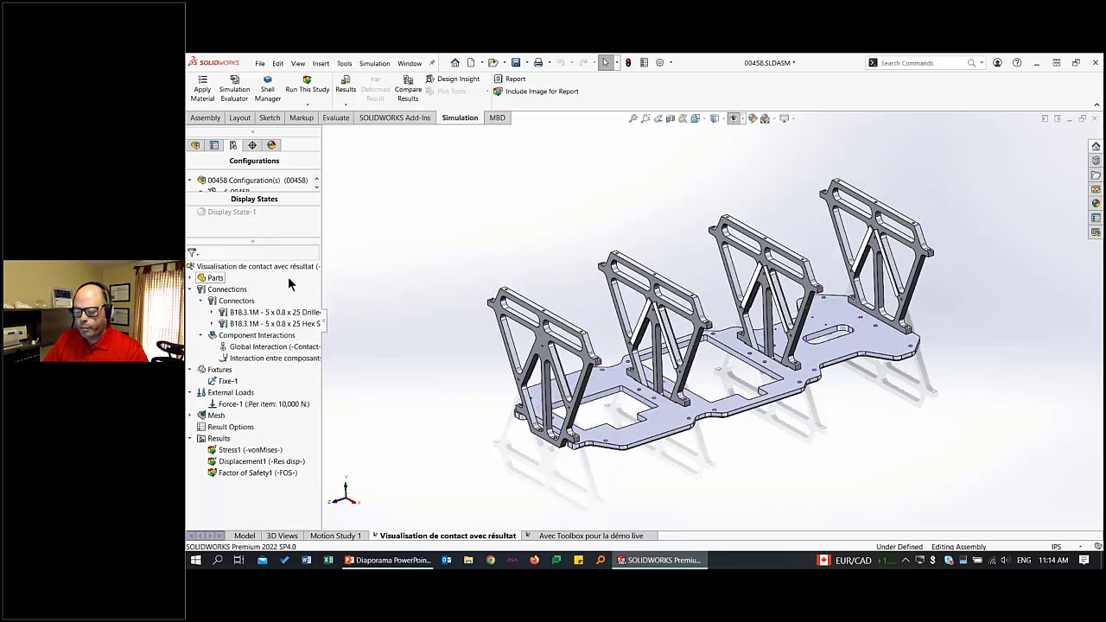
pyautogui.rightClick(224, 295)
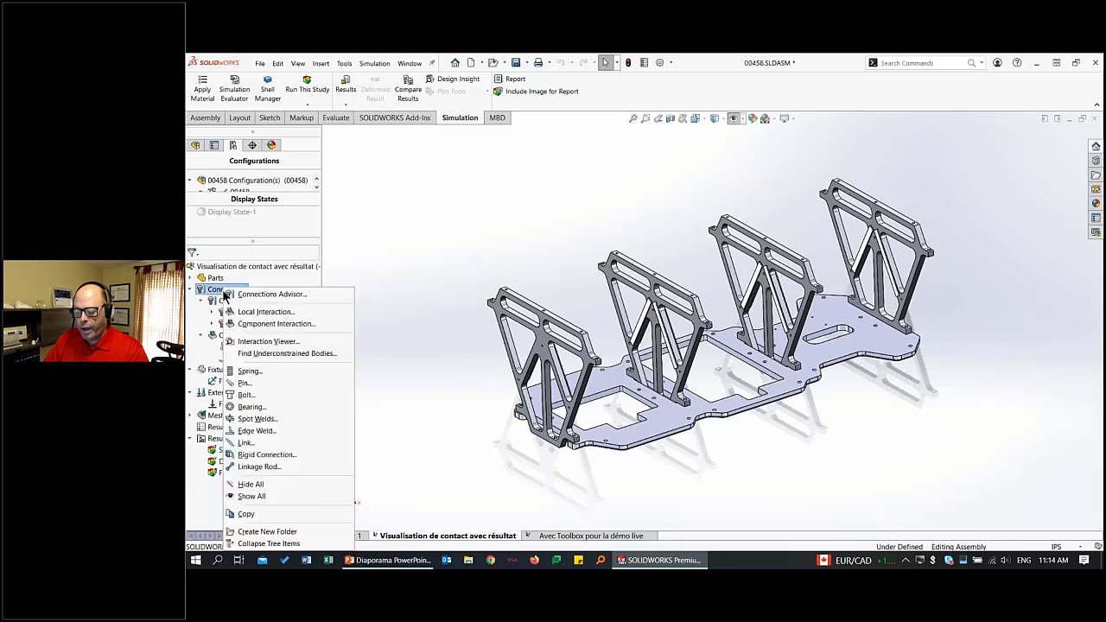
pyautogui.click(314, 343)
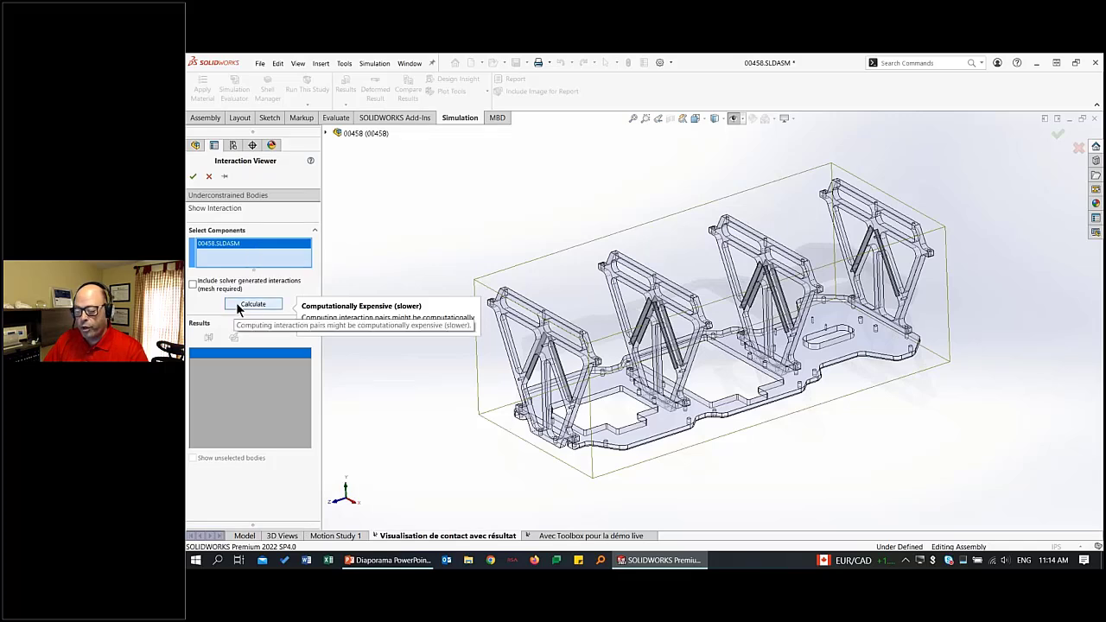
pyautogui.click(263, 303)
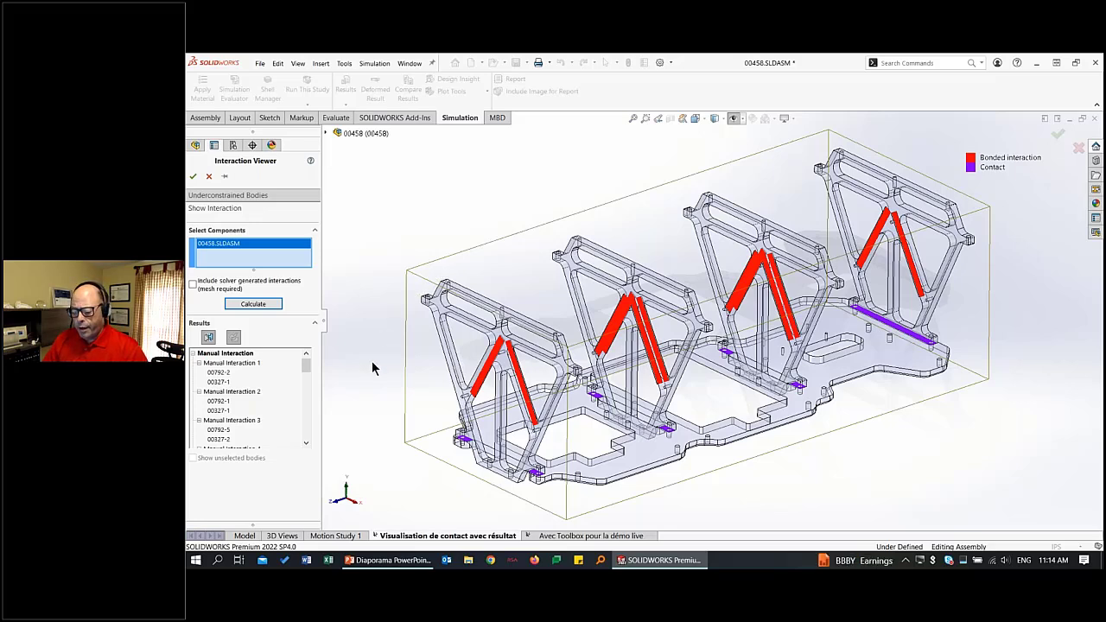
# Highlight all manual interactions on the model, followed individually by Manual Interaction 1, 2 and 3.
pyautogui.click(223, 353)
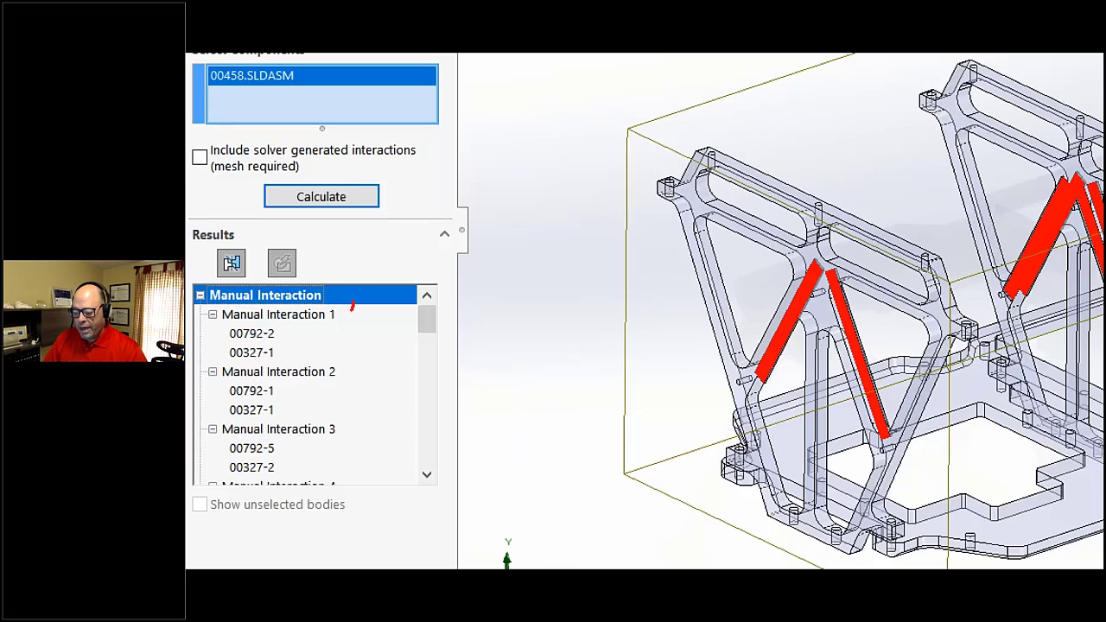
pyautogui.moveTo(353, 305); pyautogui.dragTo(352, 478)
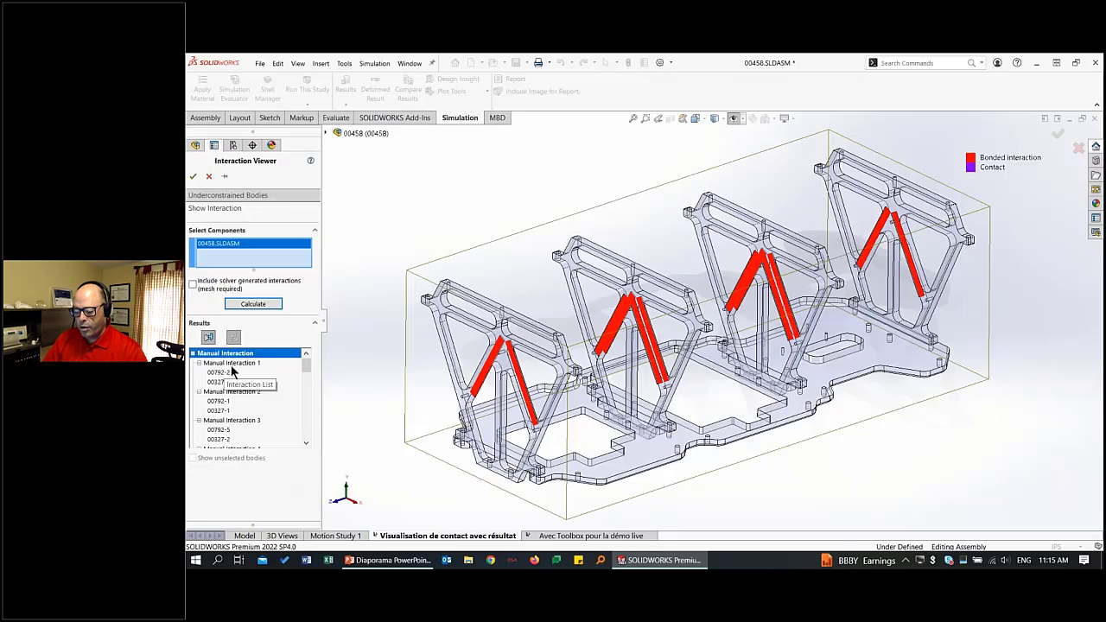
pyautogui.click(233, 367)
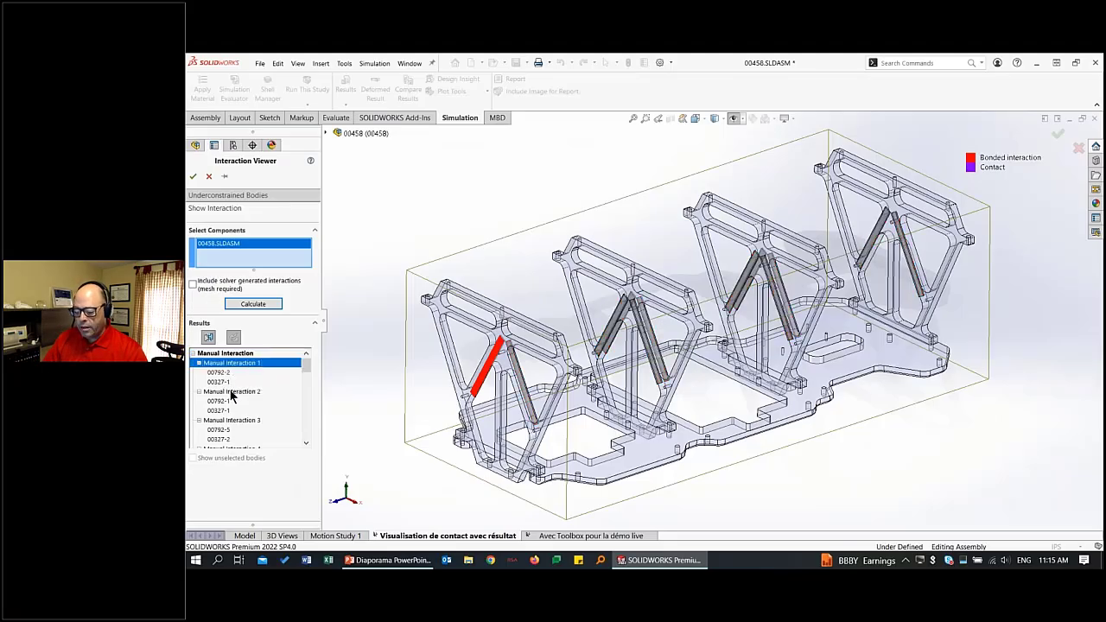
pyautogui.click(232, 394)
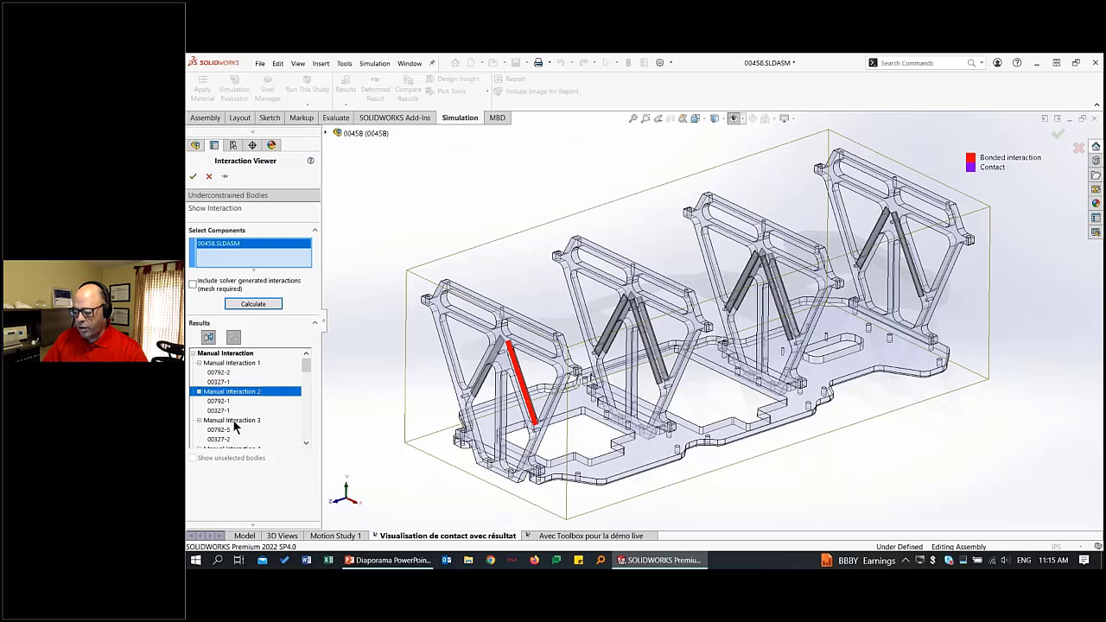
pyautogui.click(234, 421)
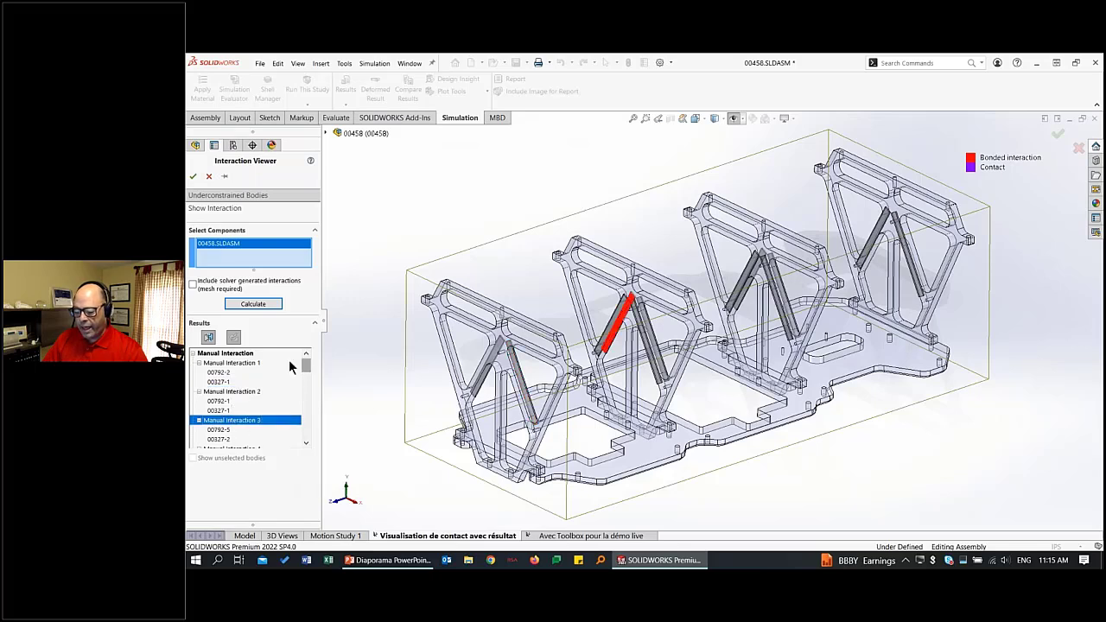
# Collapse the manual interactions, highlight Global Interaction 1, 2 and 3 individually, and inspect the third one's contact area up close.
pyautogui.click(193, 354)
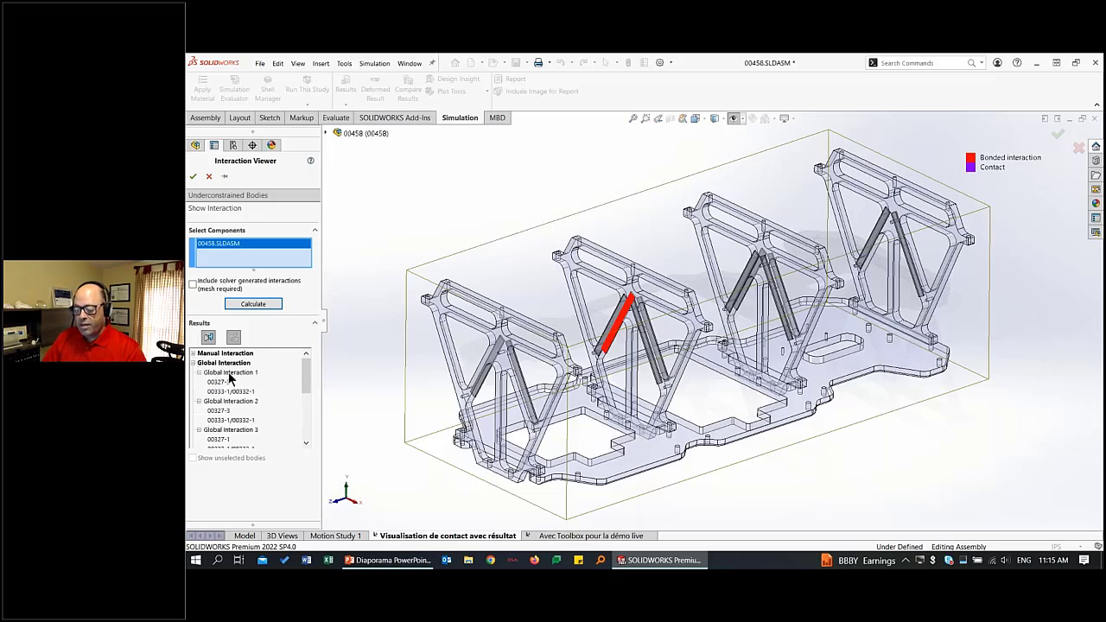
pyautogui.click(228, 372)
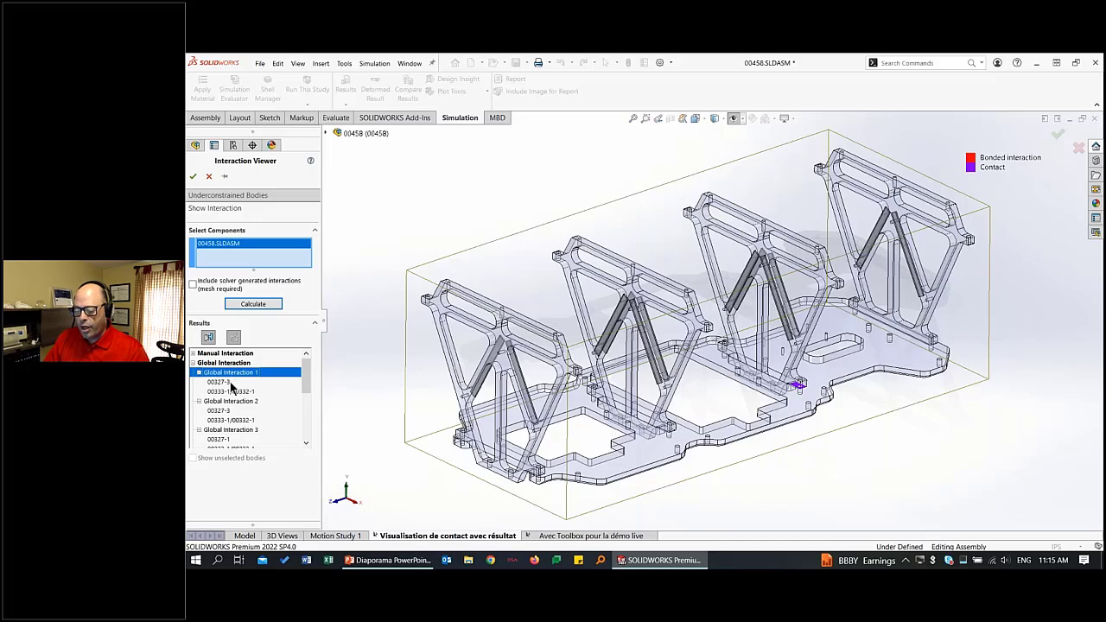
pyautogui.click(247, 402)
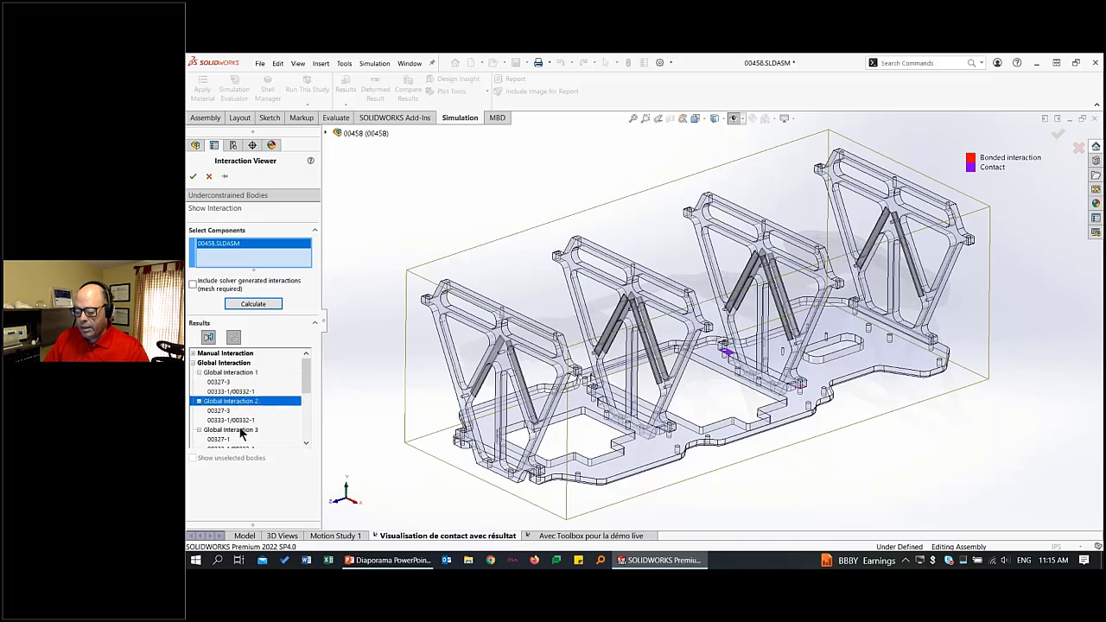
pyautogui.click(242, 430)
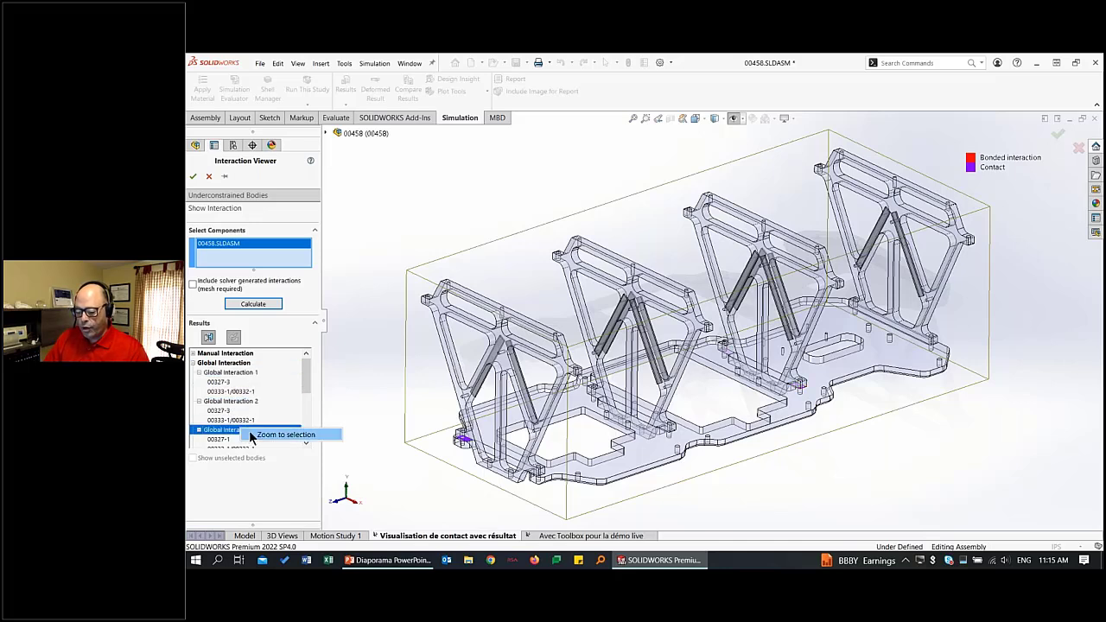
pyautogui.click(273, 434)
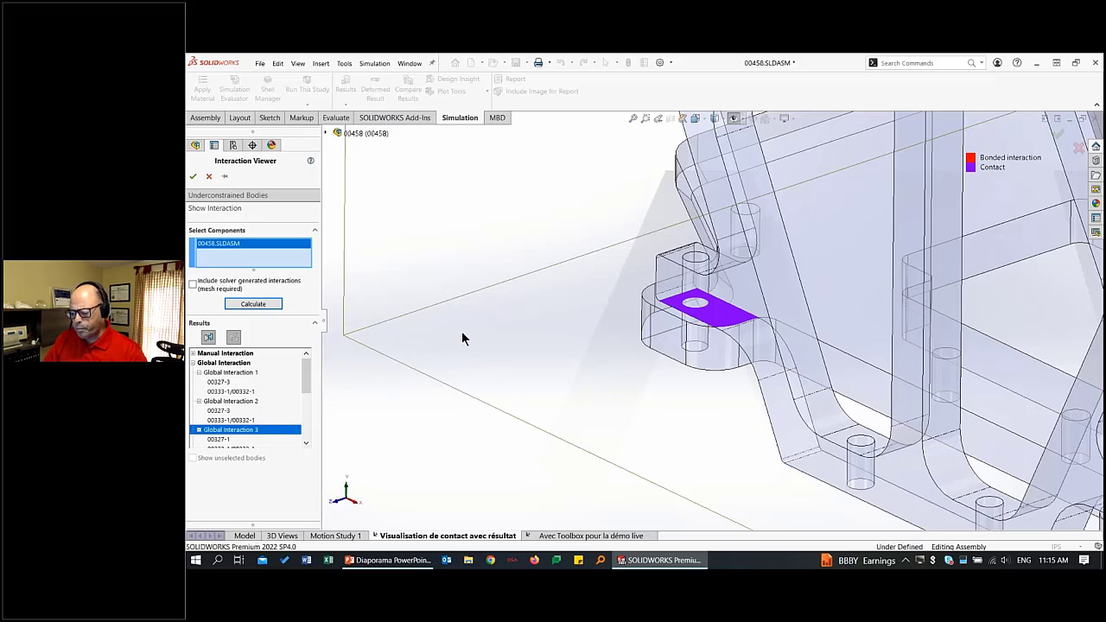
pyautogui.press('f')
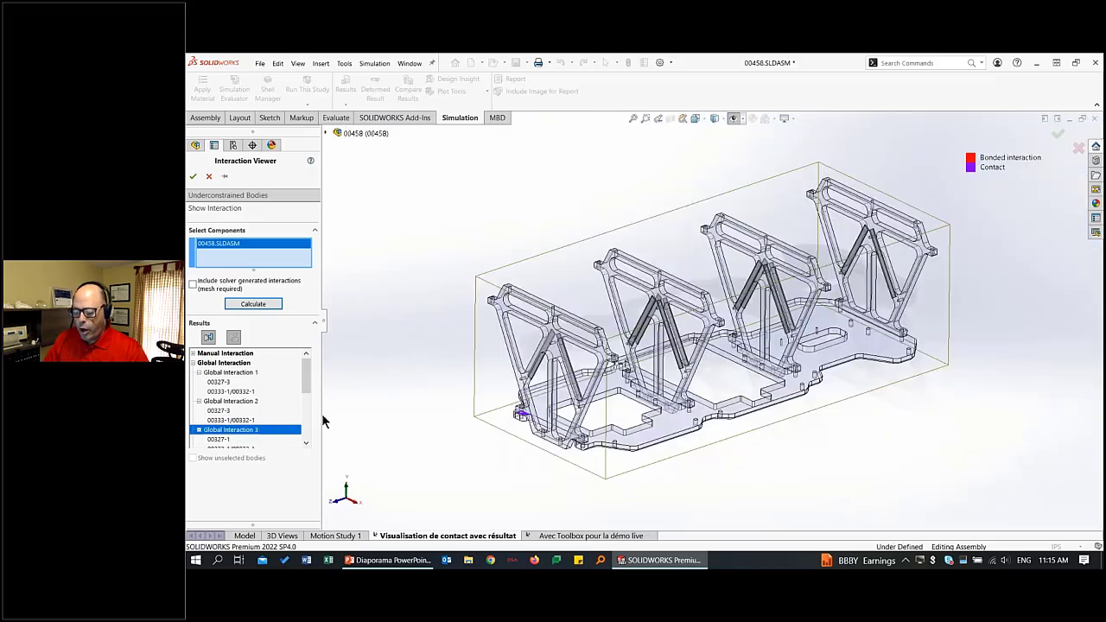
# Highlight the complete manual and global interaction groups in turn, and leave the Interaction Viewer for the PowerPoint presentation.
pyautogui.click(242, 353)
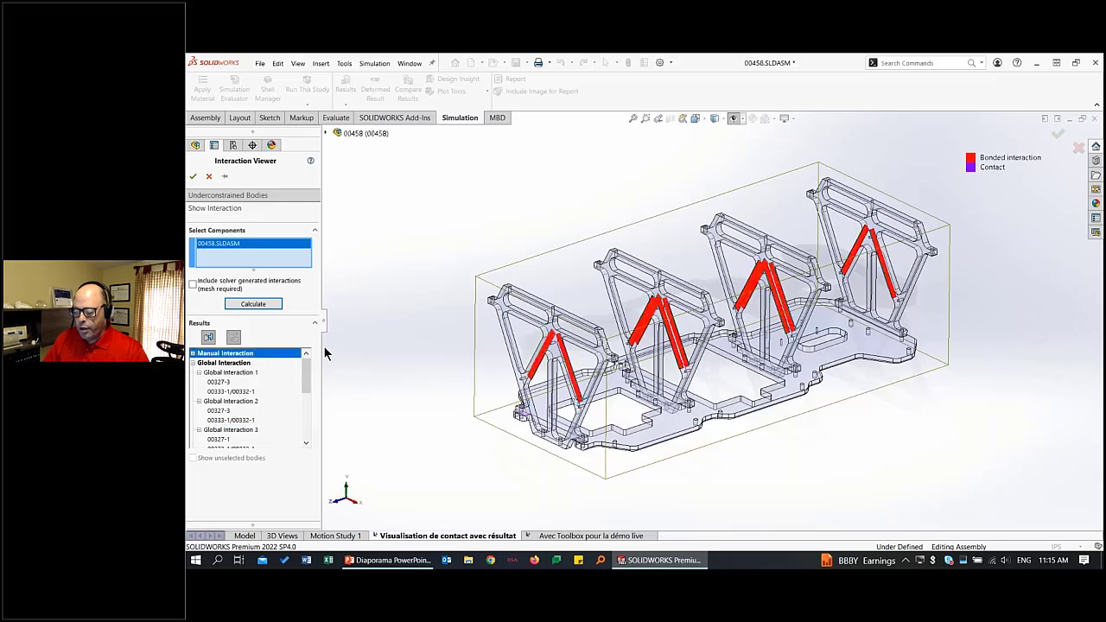
pyautogui.click(223, 363)
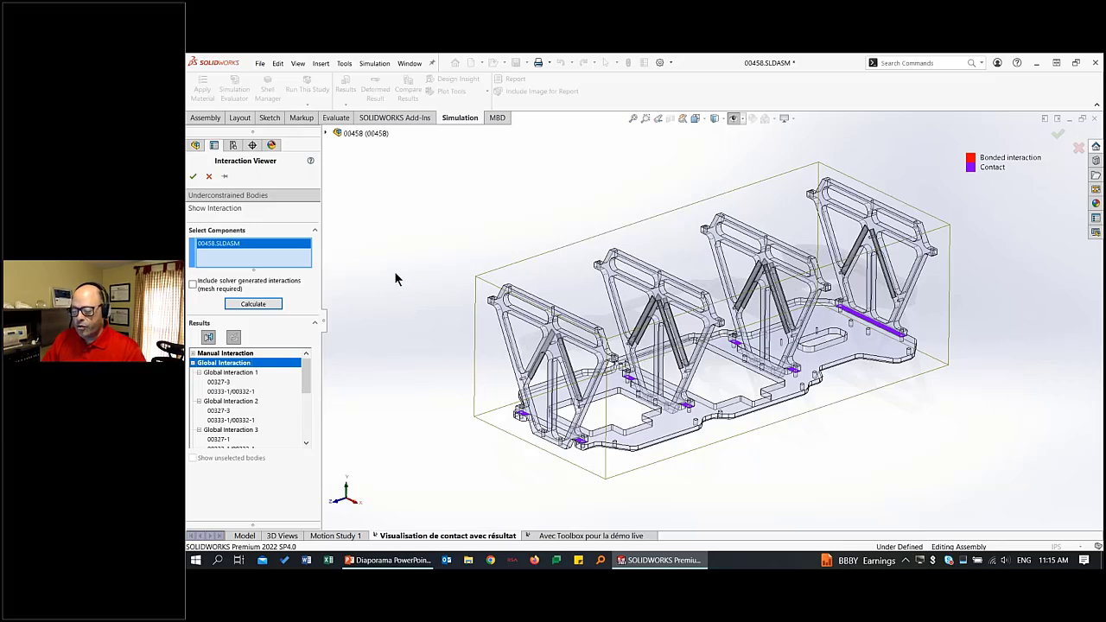
pyautogui.click(208, 177)
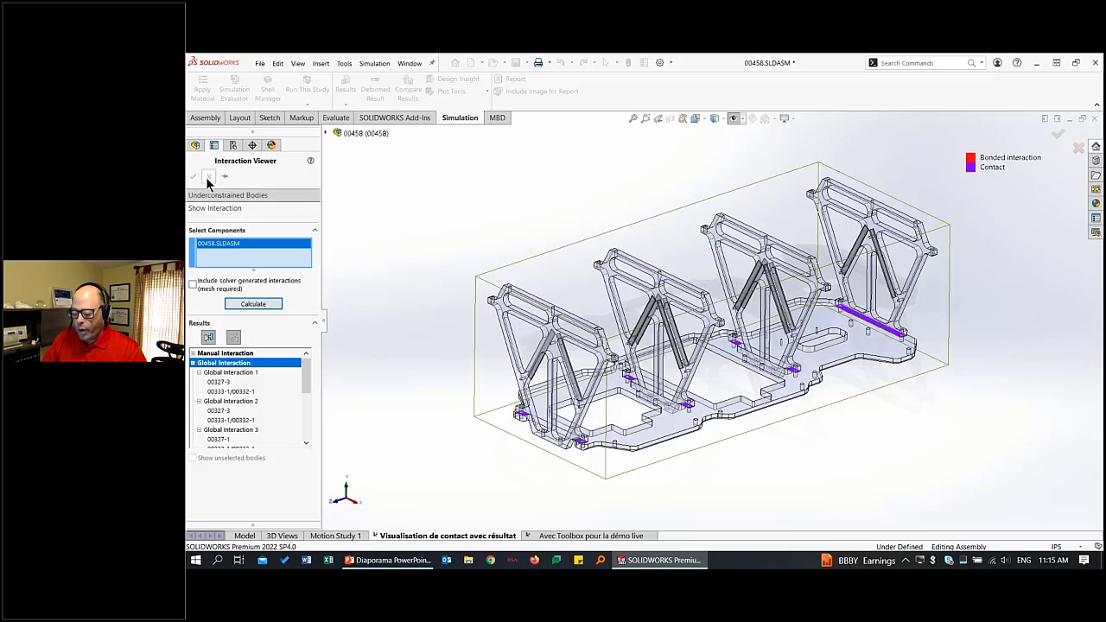
pyautogui.hotkey('alt', 'Tab')
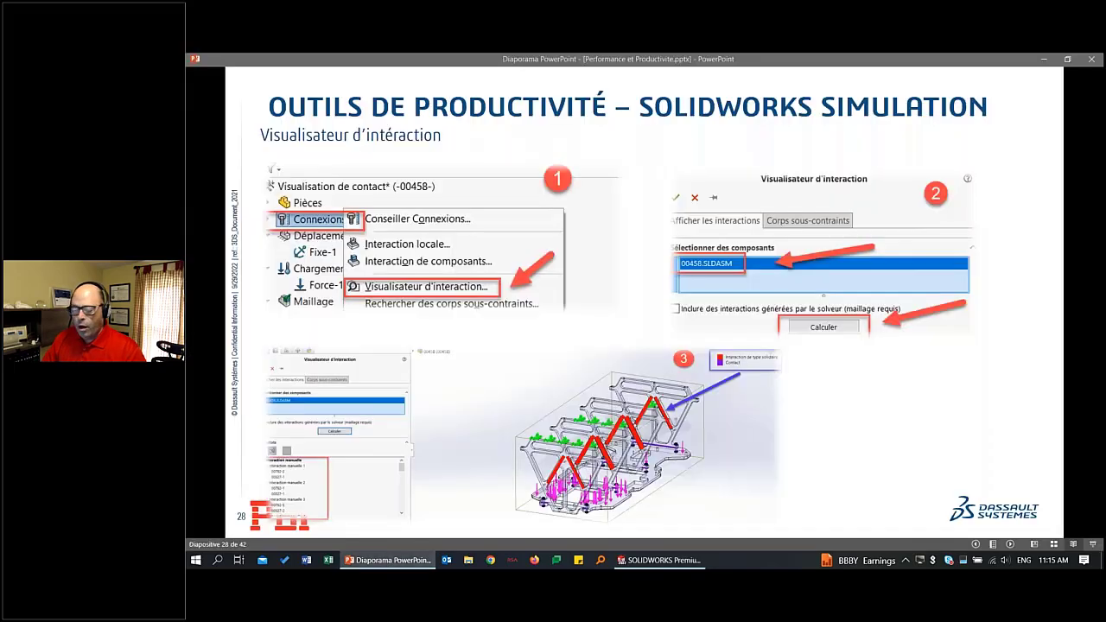
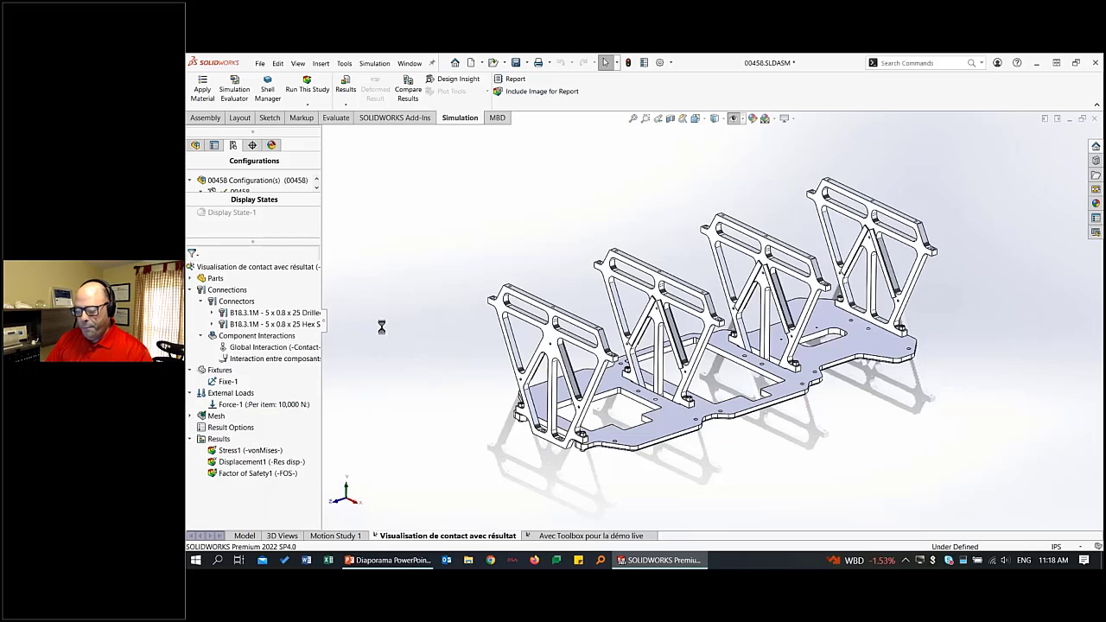
# Activate the SolidWorks configuration of the study "Avec Toolbox pour la démo live" and inspect the bolts at the front bracket's feet.
pyautogui.rightClick(253, 265)
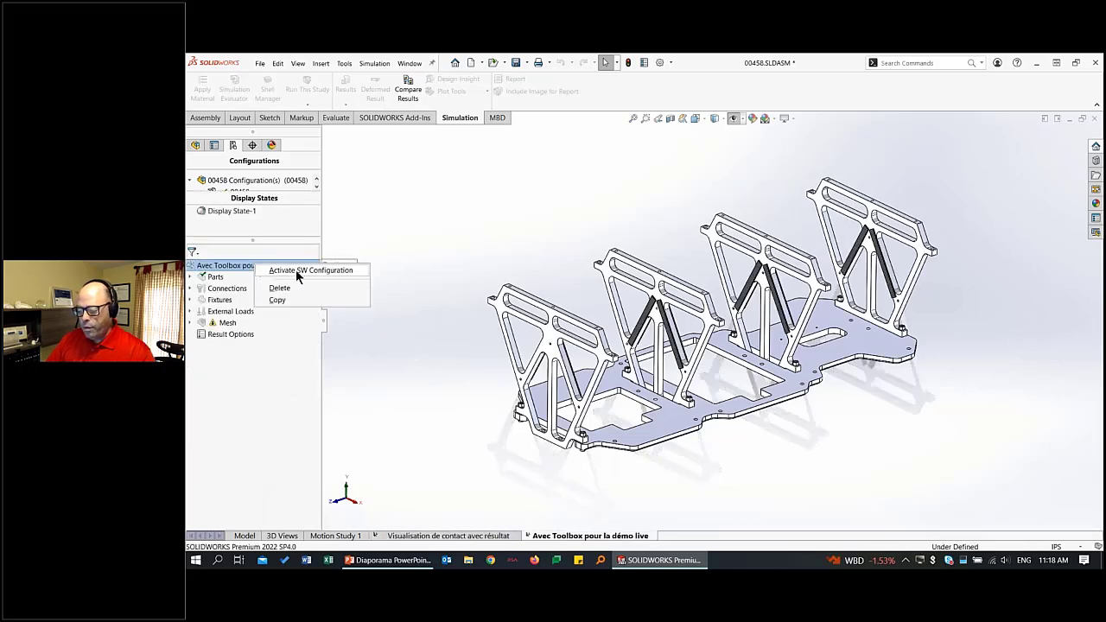
pyautogui.click(295, 270)
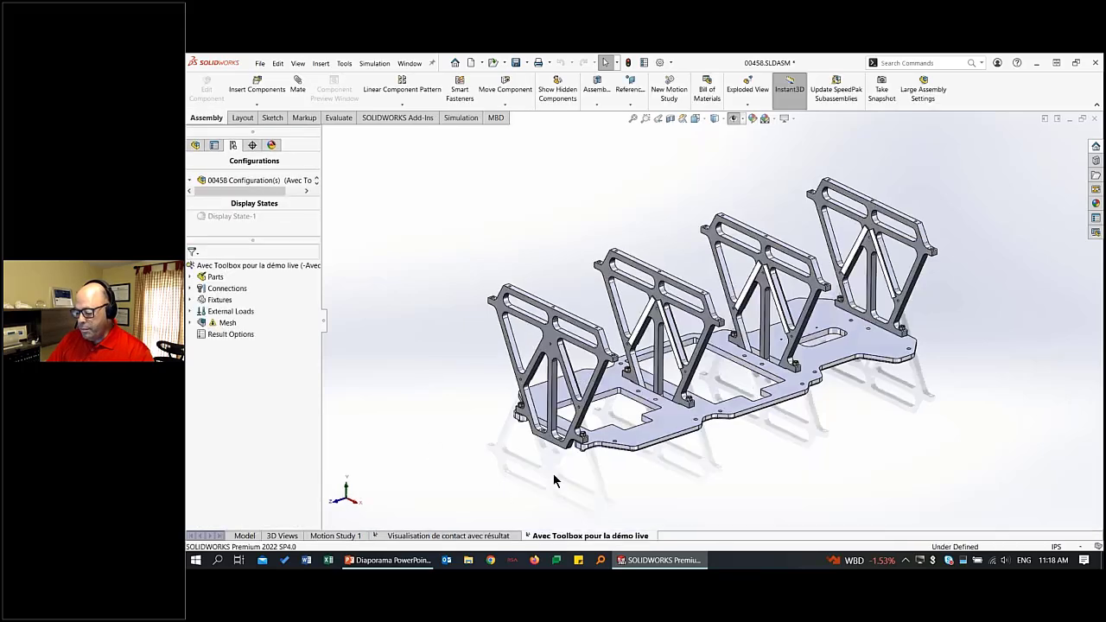
pyautogui.scroll(-9, 555, 481)
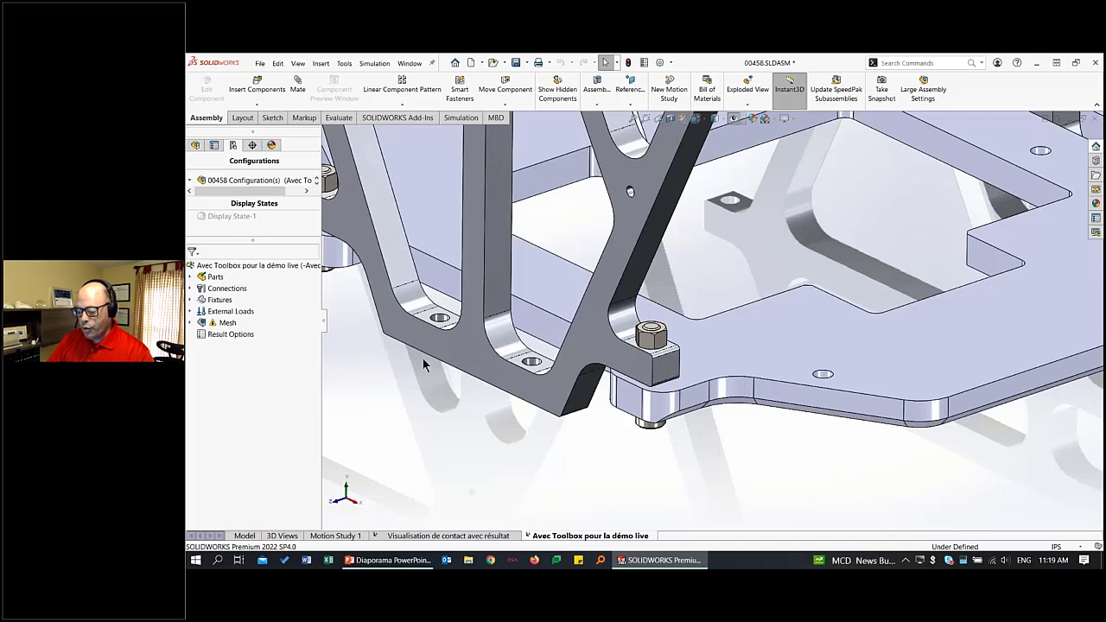
pyautogui.moveTo(674, 322); pyautogui.dragTo(817, 337, button='middle')
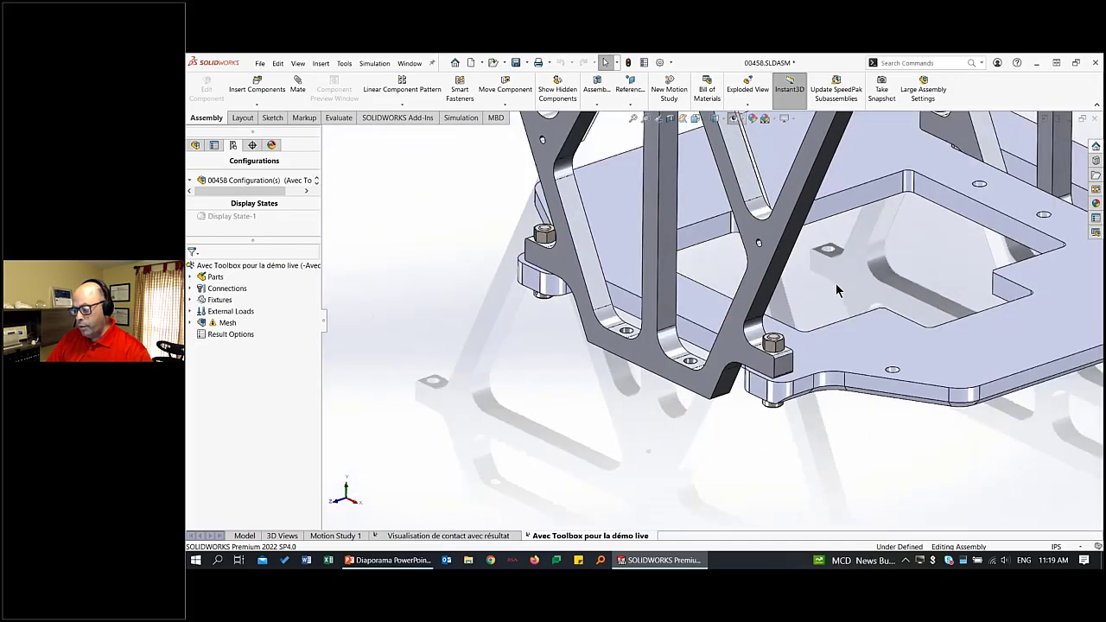
pyautogui.keyDown('ctrl'); pyautogui.moveTo(825, 288); pyautogui.dragTo(752, 336, button='middle'); pyautogui.keyUp('ctrl')
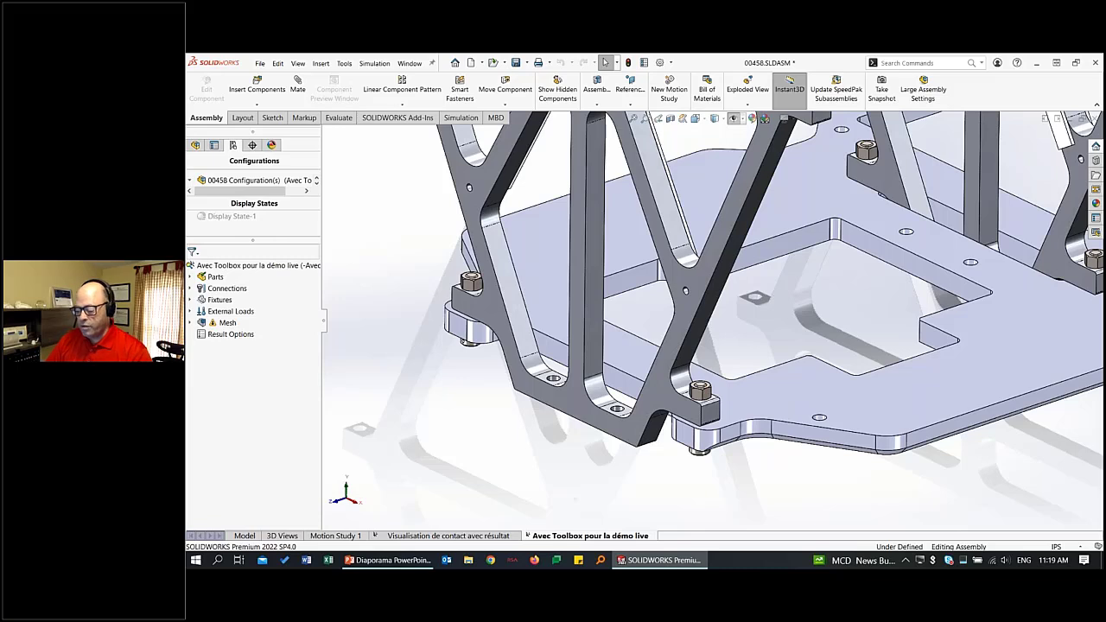
# Check the study's existing connections and convert the assembly's Toolbox fasteners to simulation bolt connectors.
pyautogui.click(191, 287)
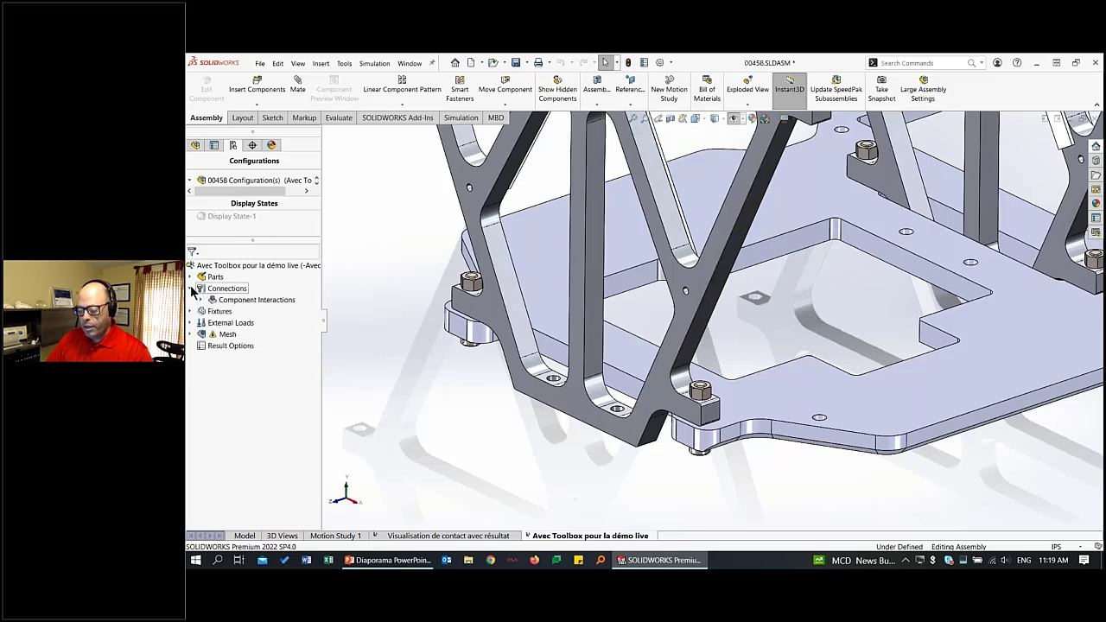
pyautogui.click(202, 300)
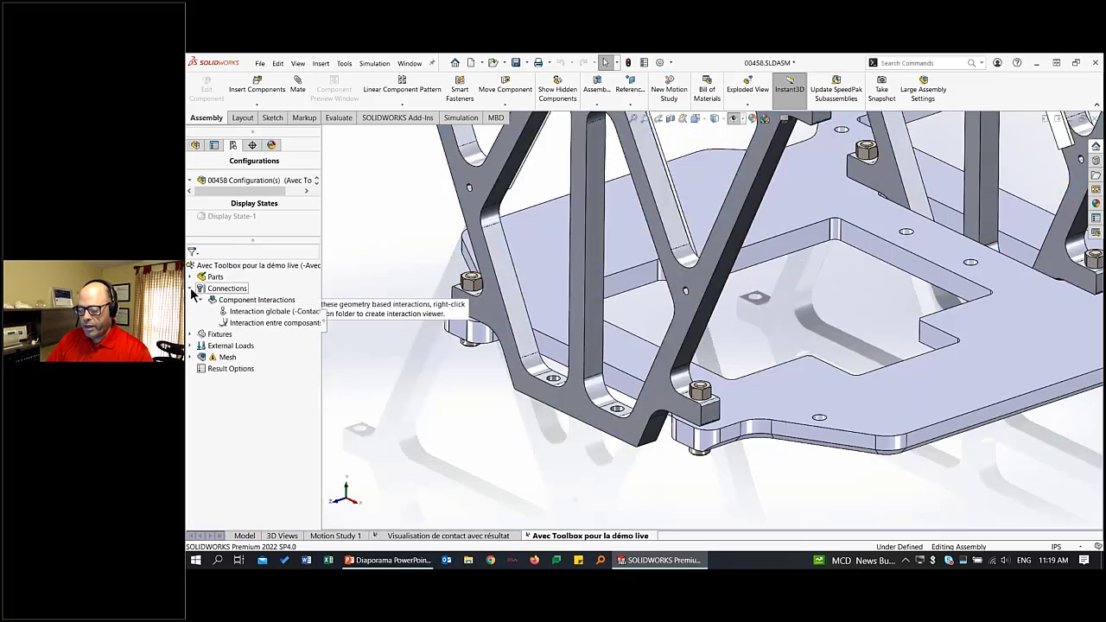
pyautogui.click(190, 288)
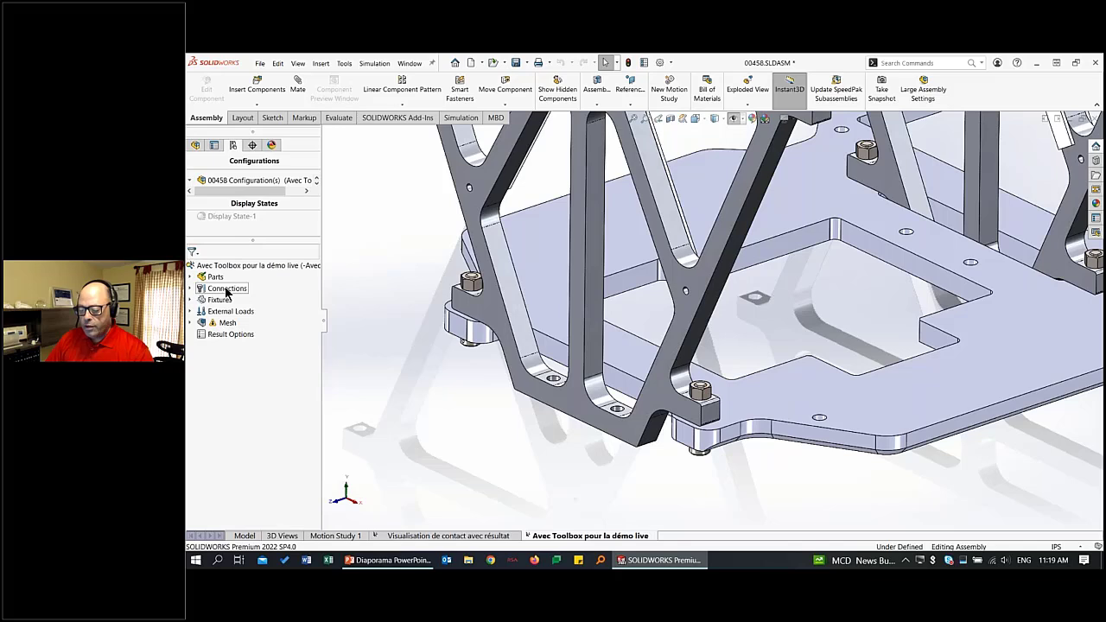
pyautogui.rightClick(227, 294)
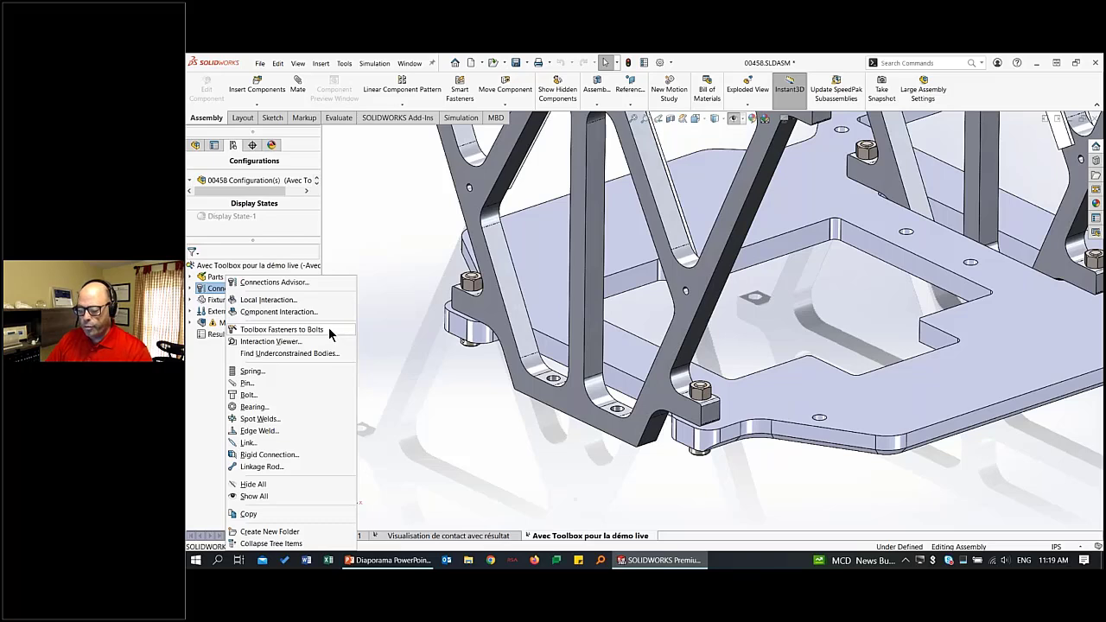
pyautogui.click(302, 330)
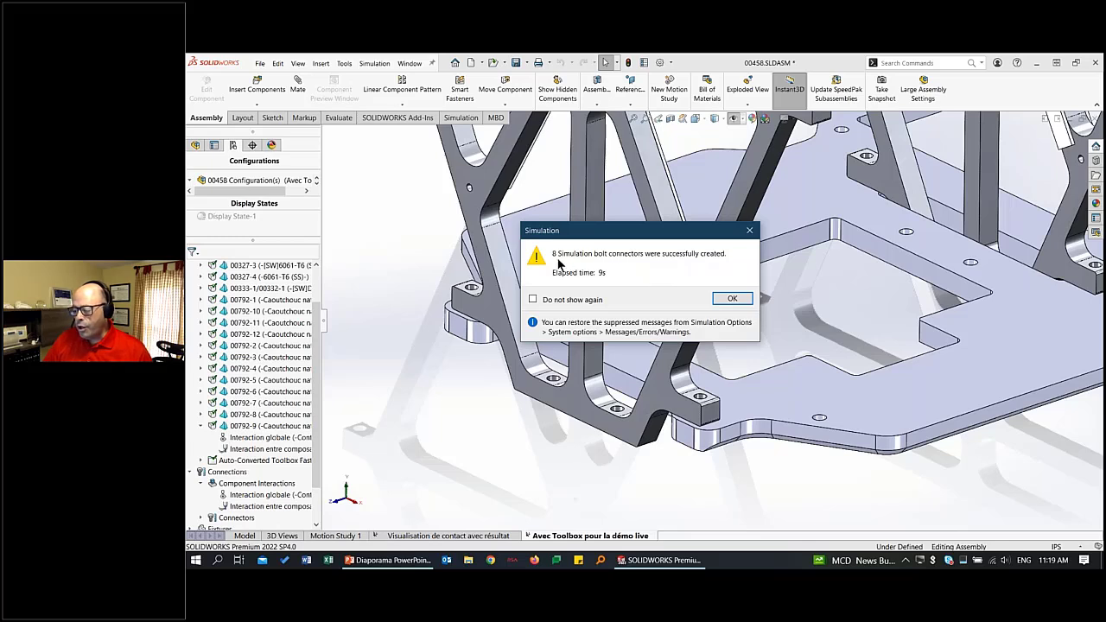
pyautogui.click(731, 299)
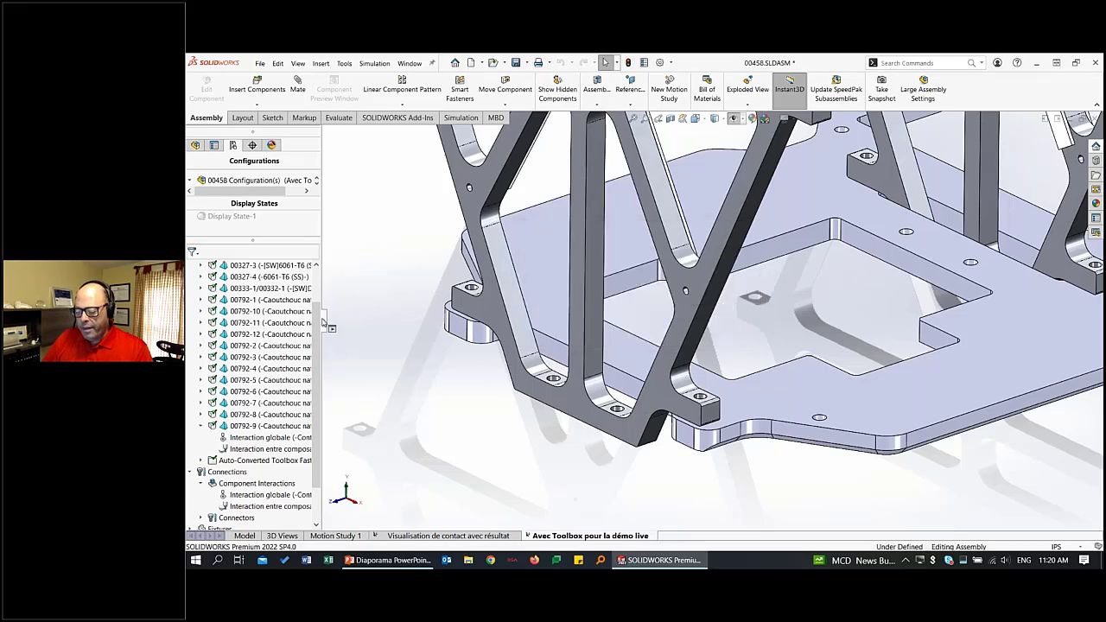
# Widen the study tree and review the screws and nuts in the Auto-Converted Toolbox Fasteners folder, leaving it collapsed.
pyautogui.moveTo(323, 321); pyautogui.dragTo(398, 278)
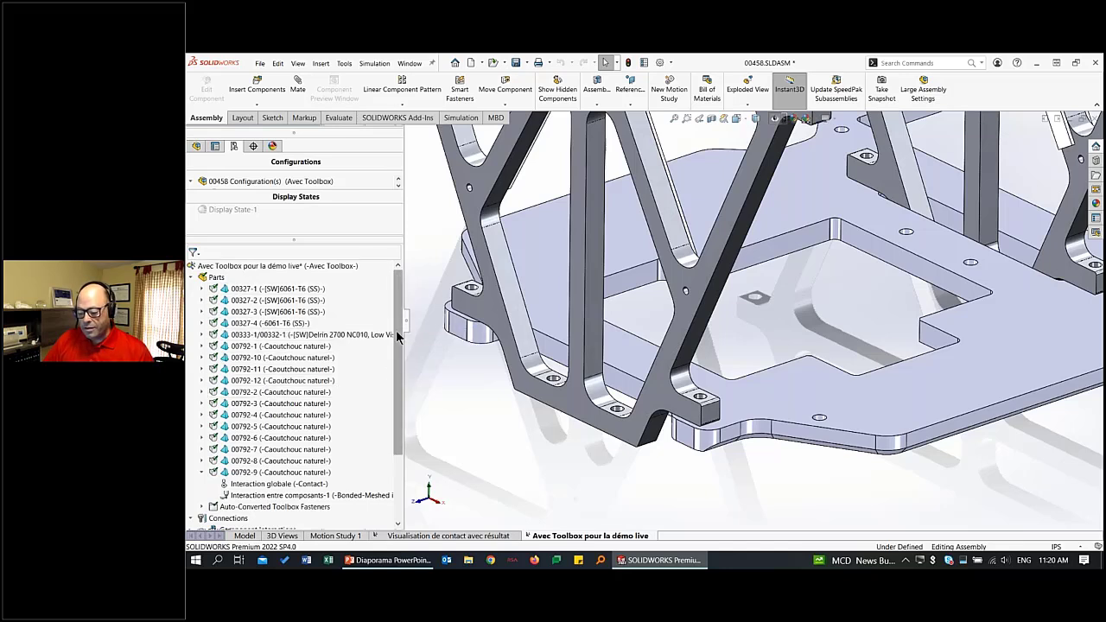
pyautogui.moveTo(400, 336); pyautogui.dragTo(398, 402)
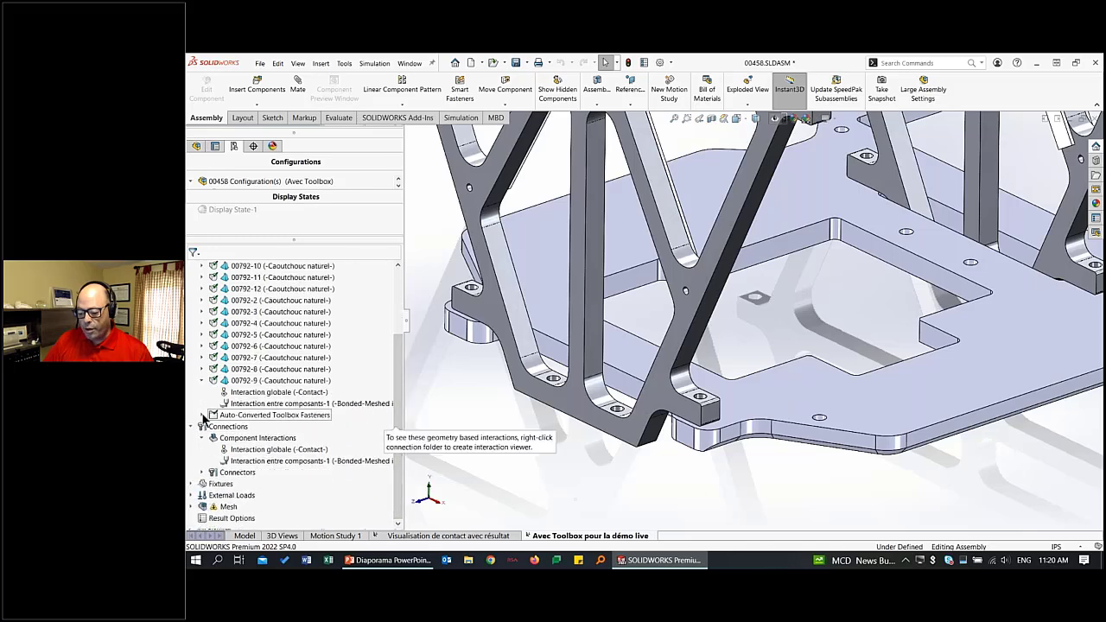
pyautogui.click(203, 415)
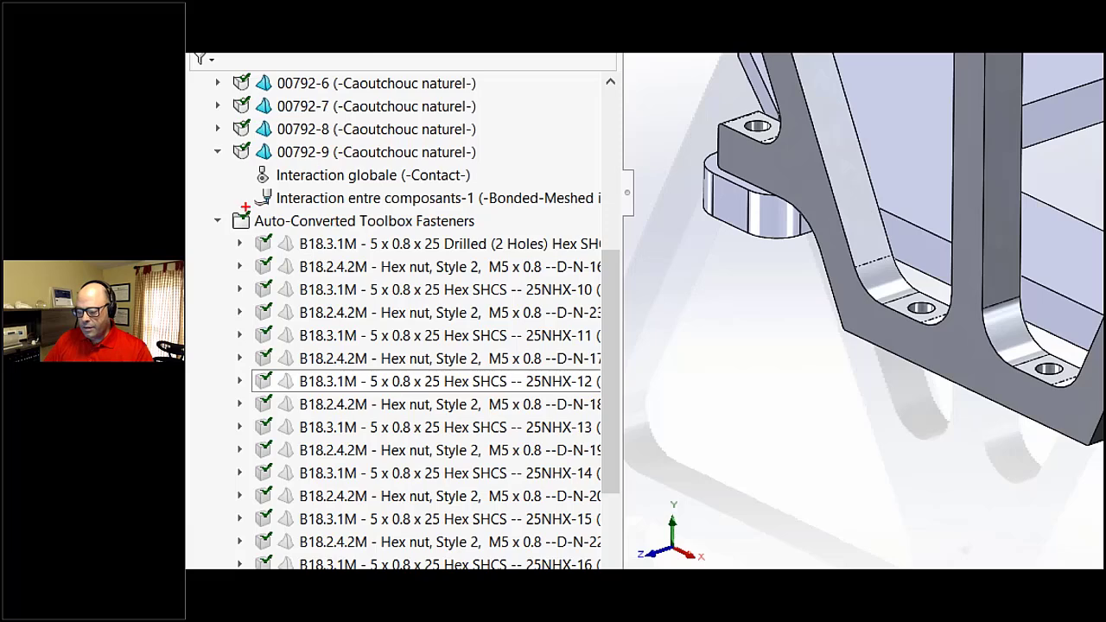
pyautogui.moveTo(224, 203); pyautogui.dragTo(231, 553)
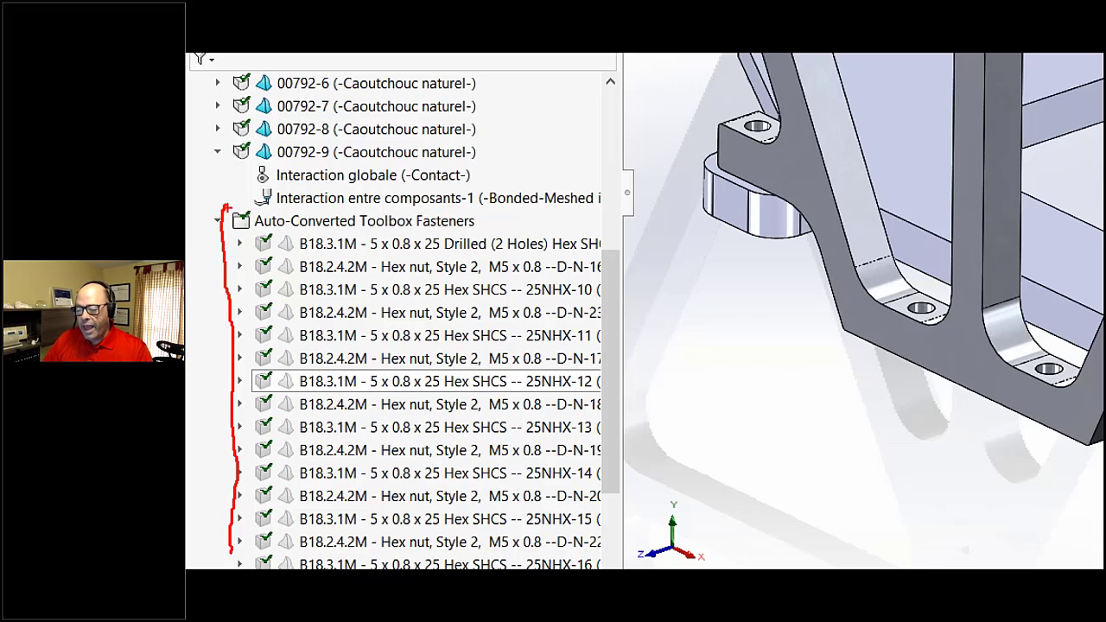
pyautogui.moveTo(227, 207); pyautogui.dragTo(537, 188)
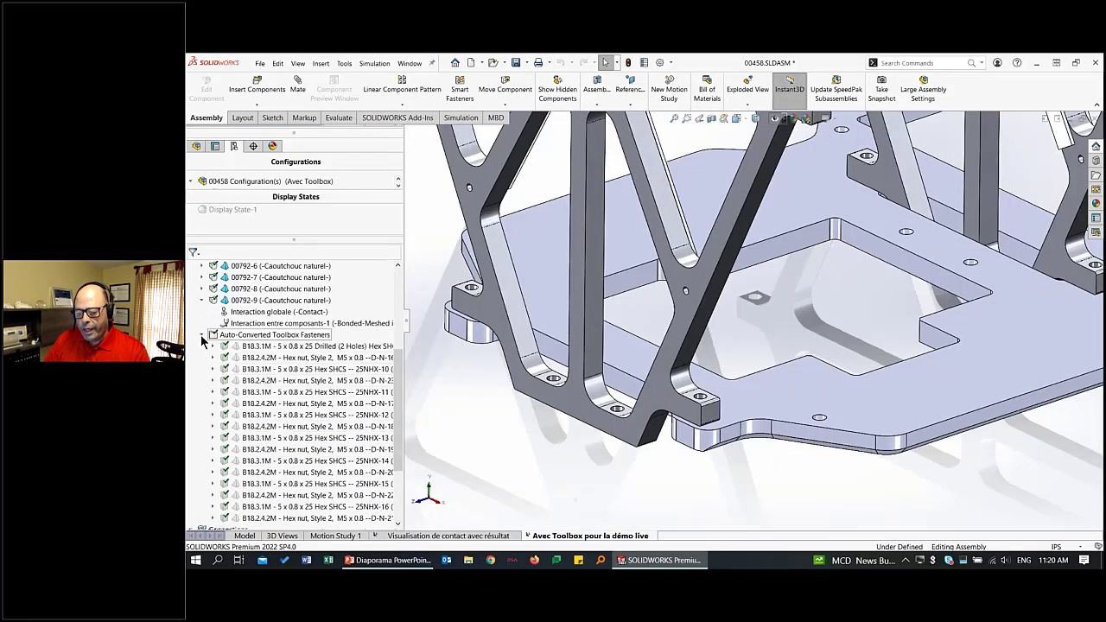
pyautogui.click(201, 335)
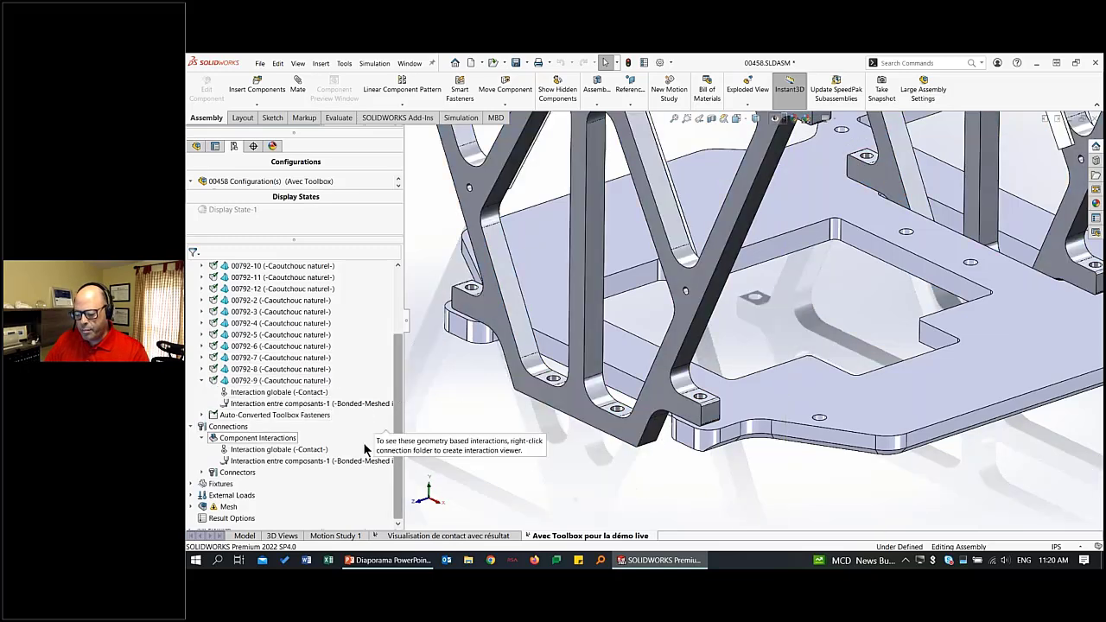
# Expand the study's connectors to list the bolts in the Drilled (2 Holes) Hex SHCS and the Hex SHCS groups.
pyautogui.click(201, 473)
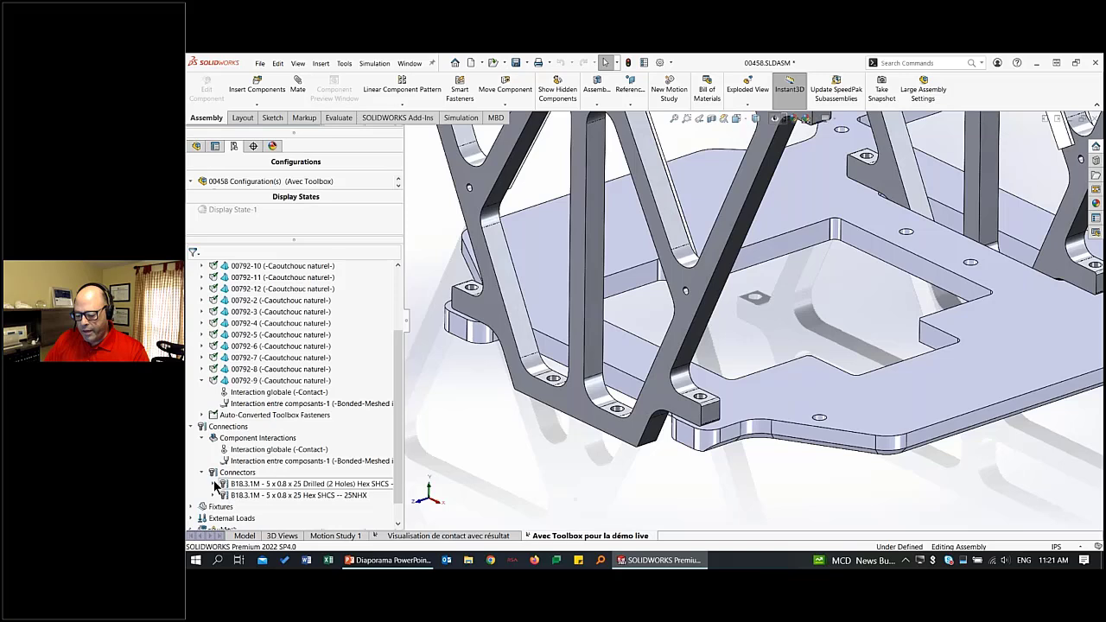
pyautogui.click(212, 495)
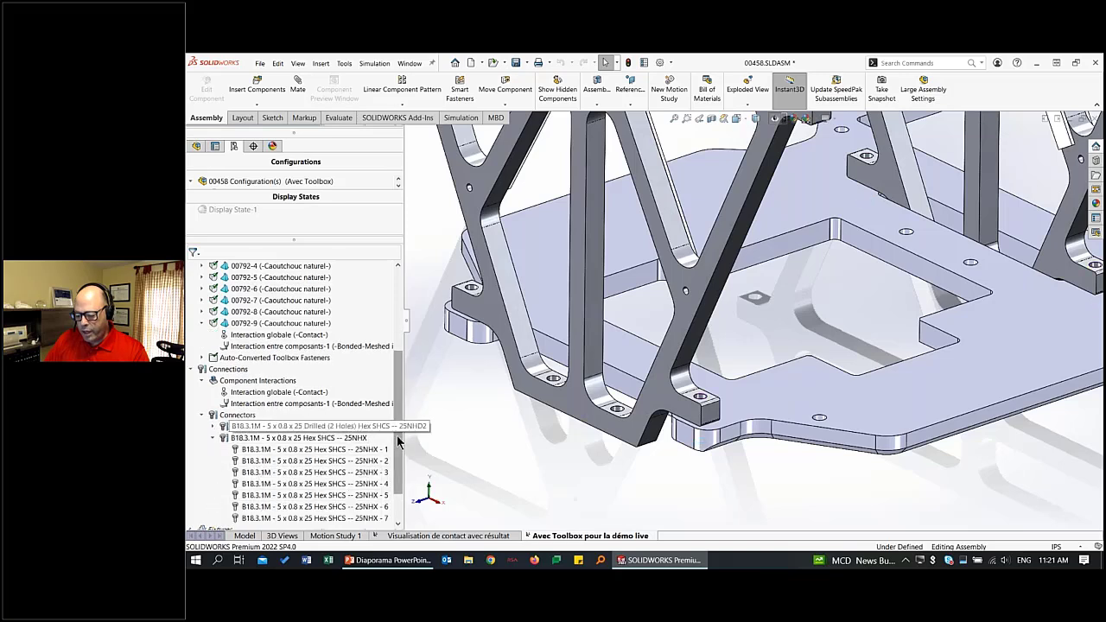
pyautogui.scroll(-2, 399, 442)
pyautogui.click(214, 381)
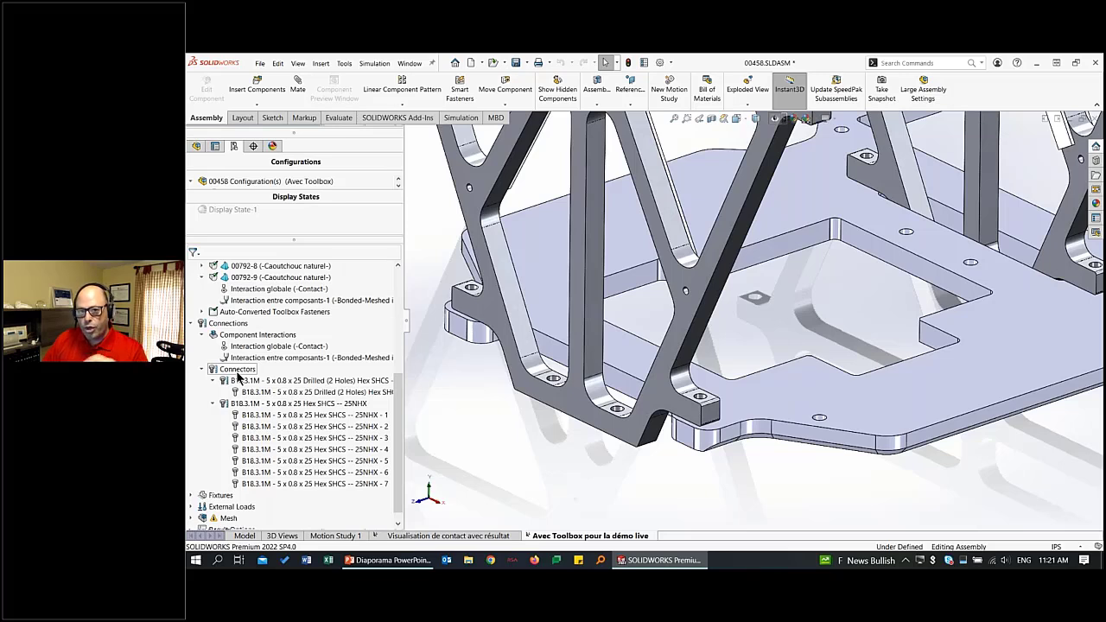
# Open the definition of the Drilled (2 Holes) Hex SHCS bolt connector and examine its head and nut edges on the model.
pyautogui.rightClick(258, 392)
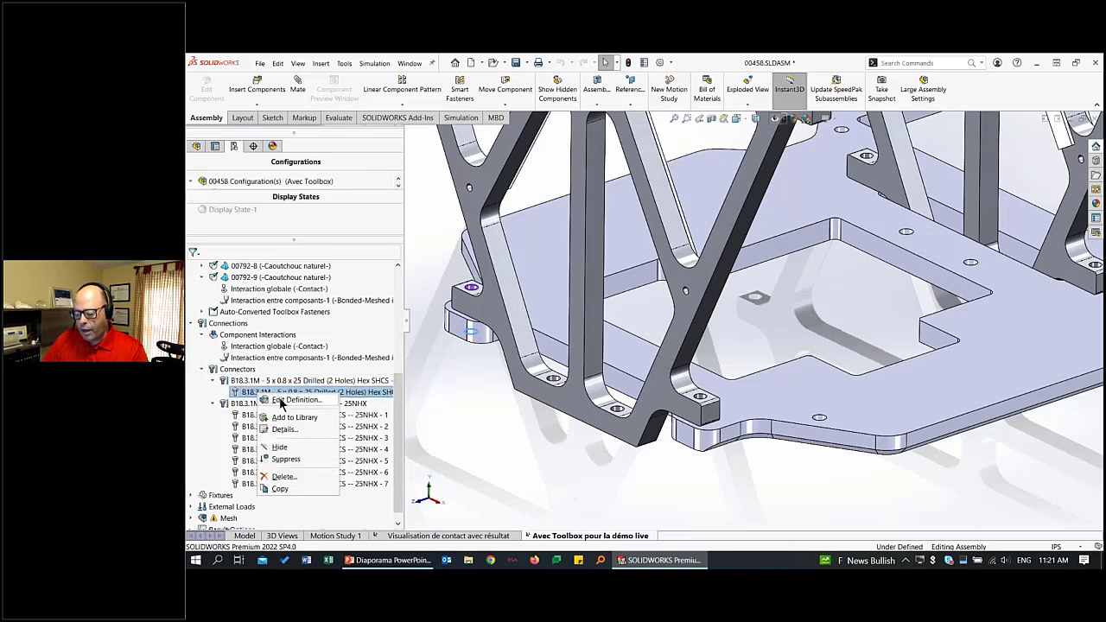
pyautogui.click(281, 399)
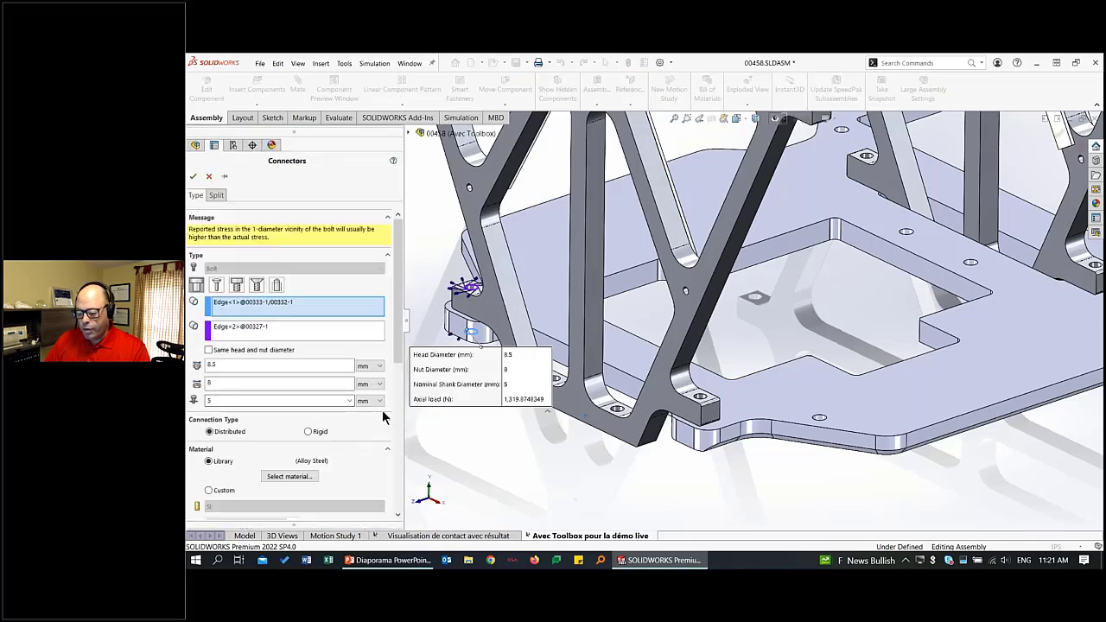
pyautogui.scroll(-2, 369, 300)
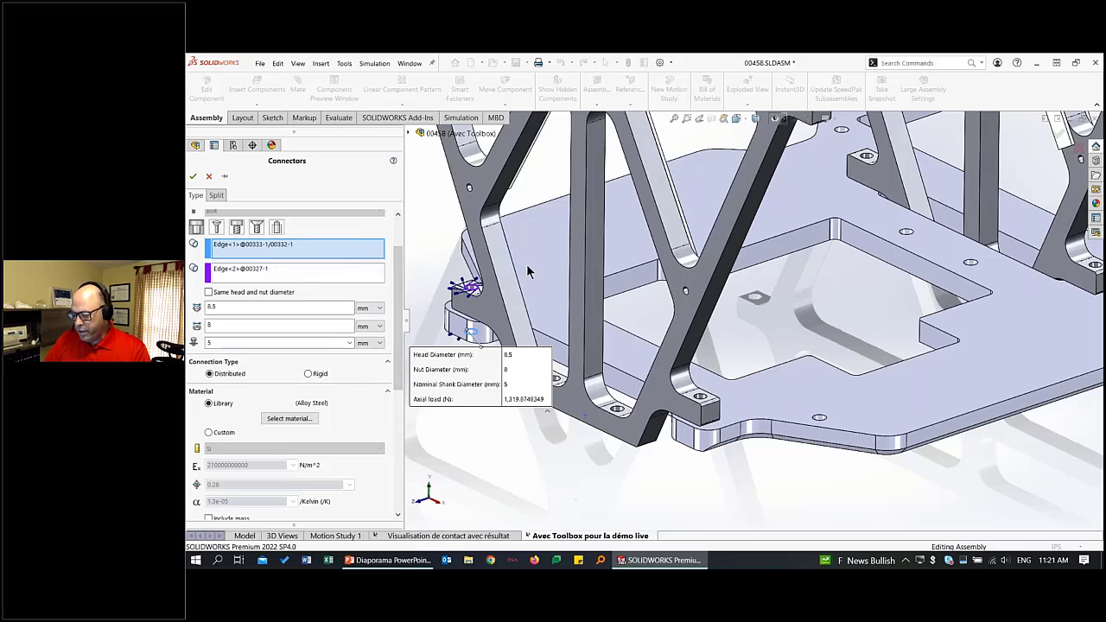
pyautogui.keyDown('ctrl'); pyautogui.moveTo(528, 271); pyautogui.dragTo(650, 299, button='middle'); pyautogui.keyUp('ctrl')
pyautogui.scroll(-6, 596, 322)
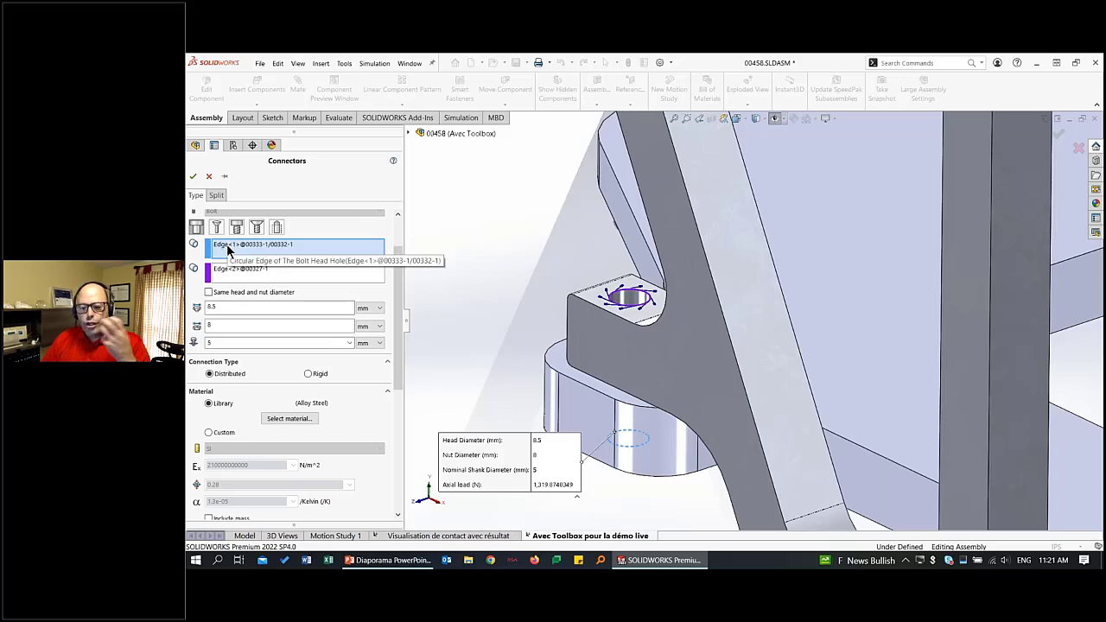
pyautogui.click(294, 248)
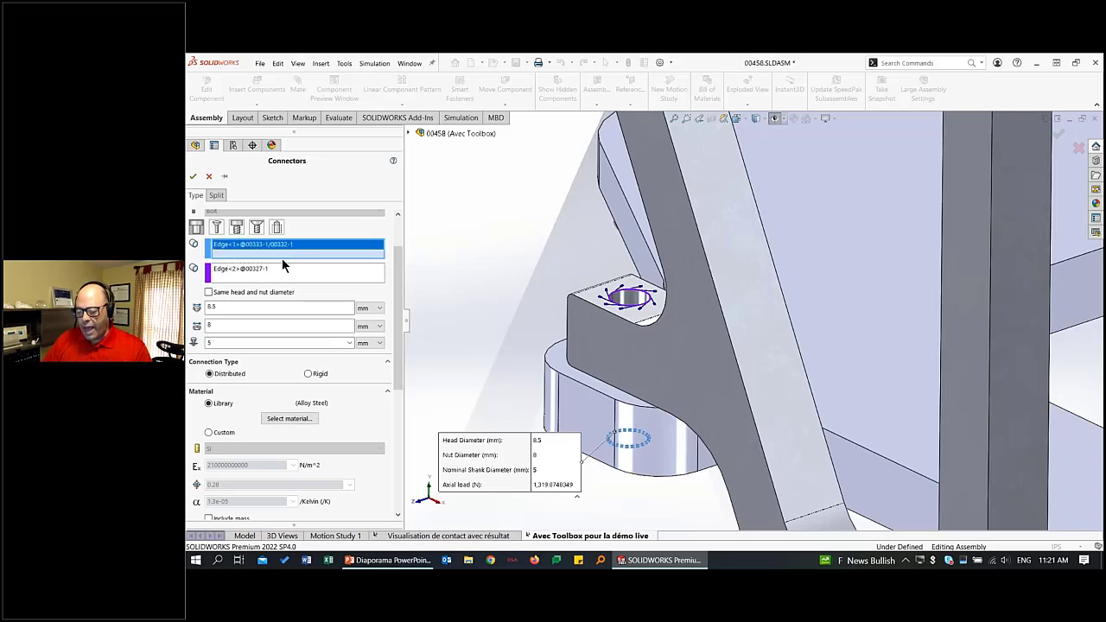
pyautogui.click(276, 270)
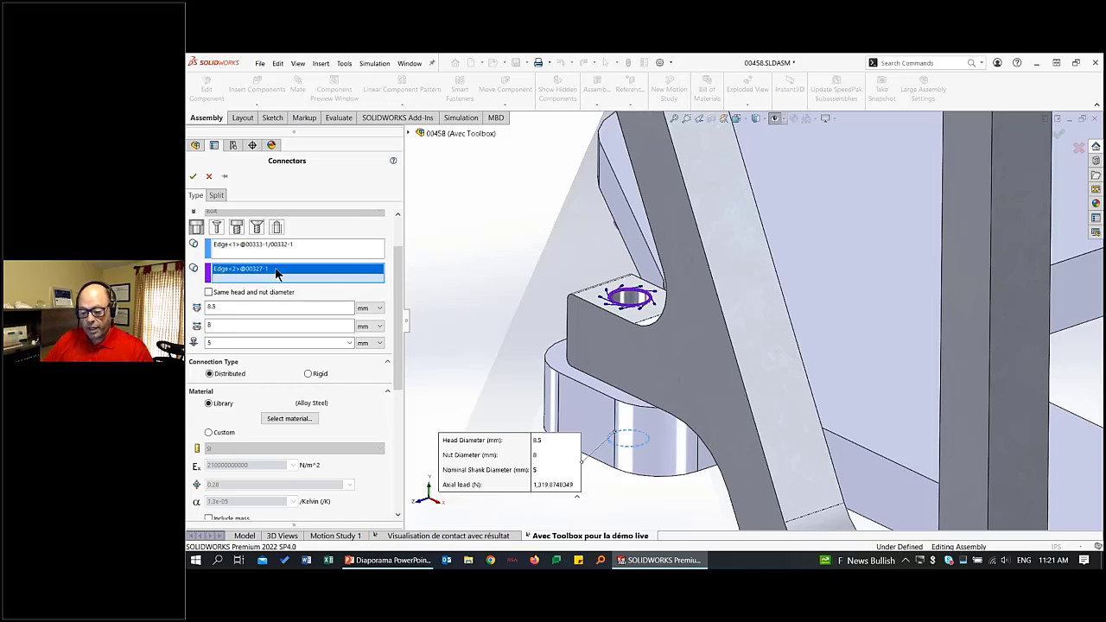
# Review the bolt connector's head, nut and shank diameters, material, strength data and pre-load, and accept the definition.
pyautogui.click(265, 309)
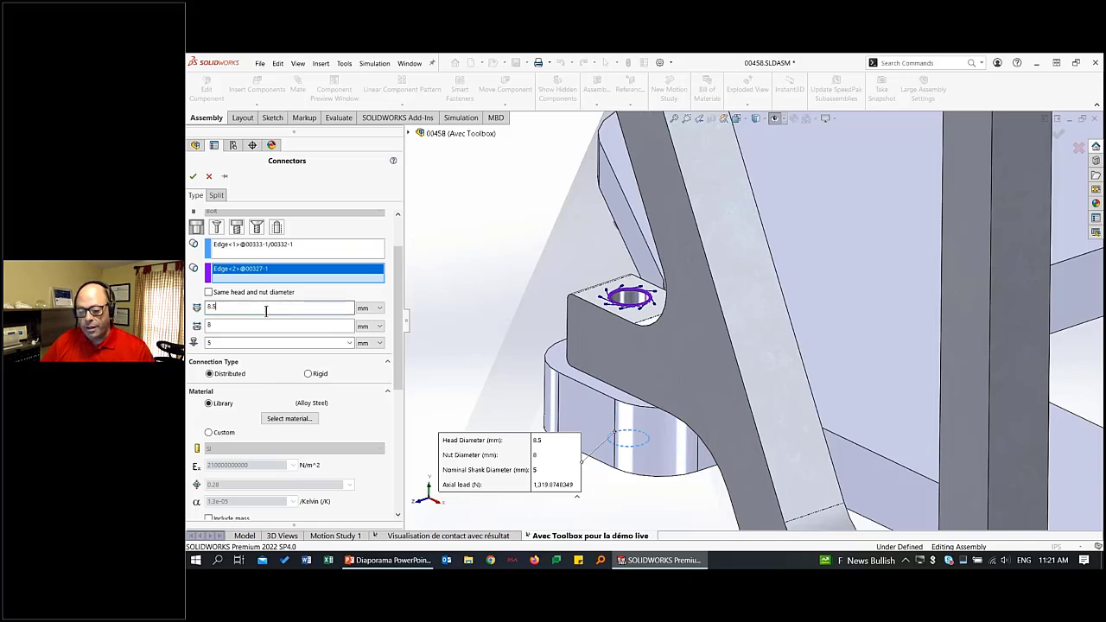
pyautogui.click(236, 325)
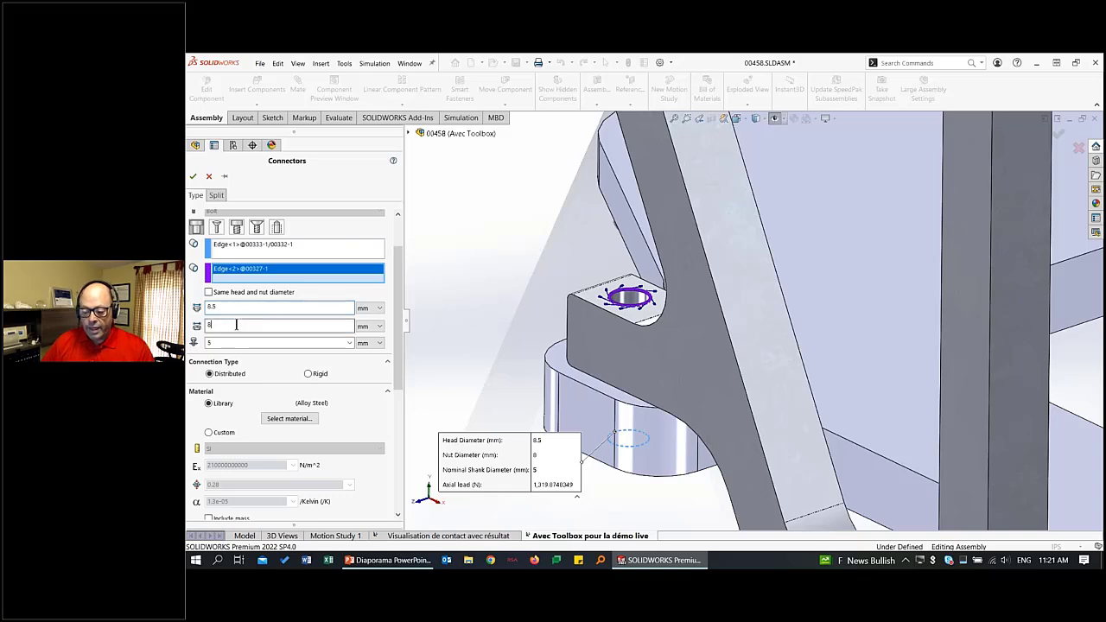
pyautogui.click(234, 343)
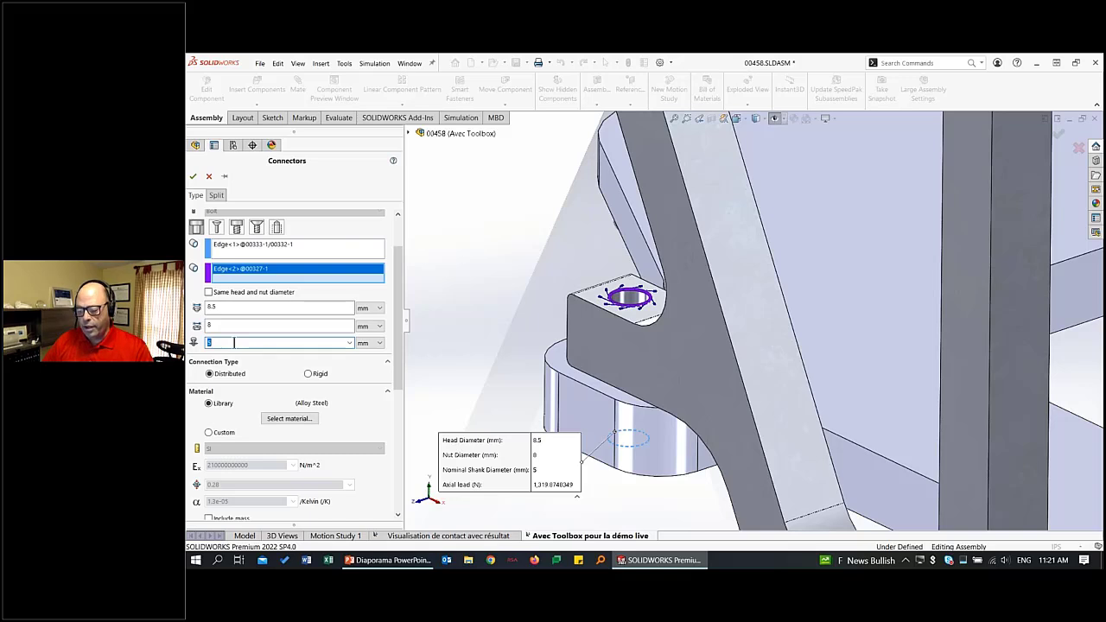
pyautogui.scroll(-3, 397, 324)
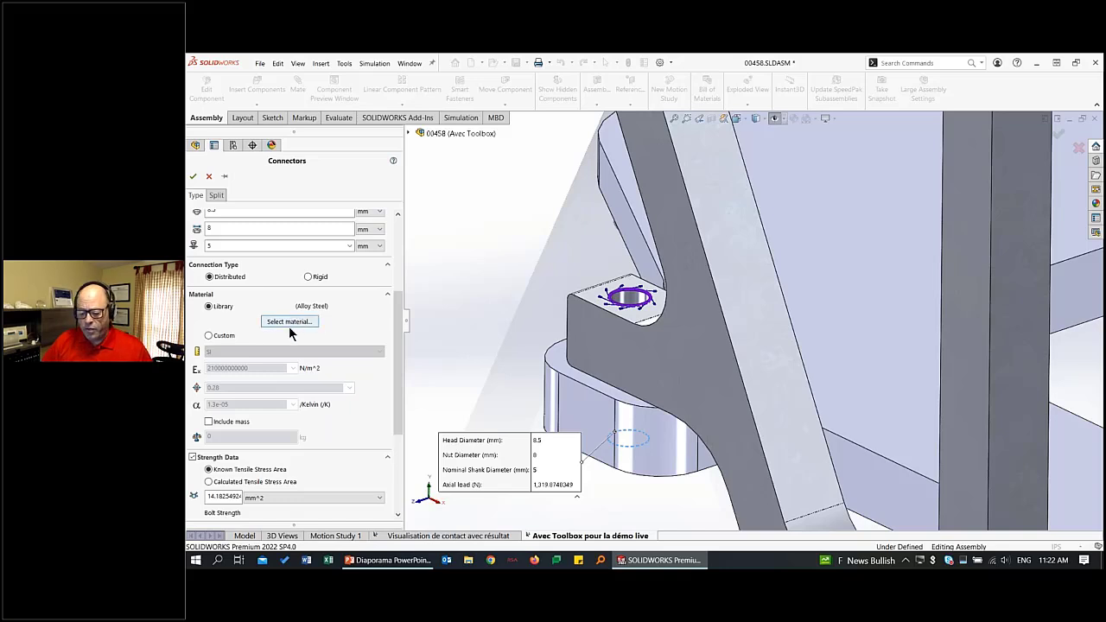
pyautogui.scroll(-3, 398, 343)
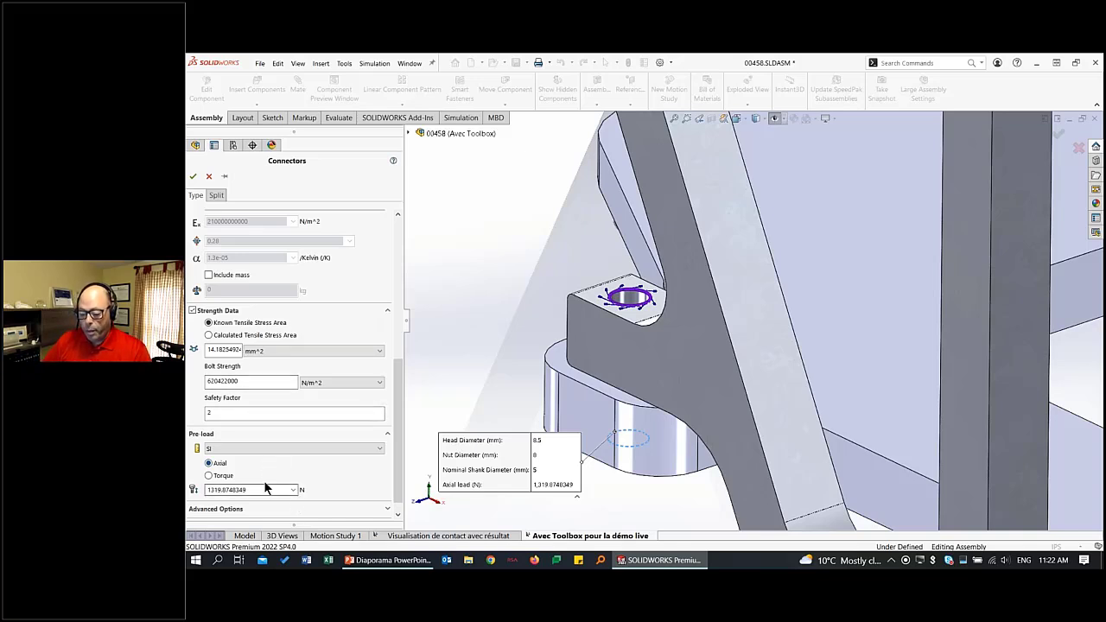
pyautogui.scroll(-1, 399, 491)
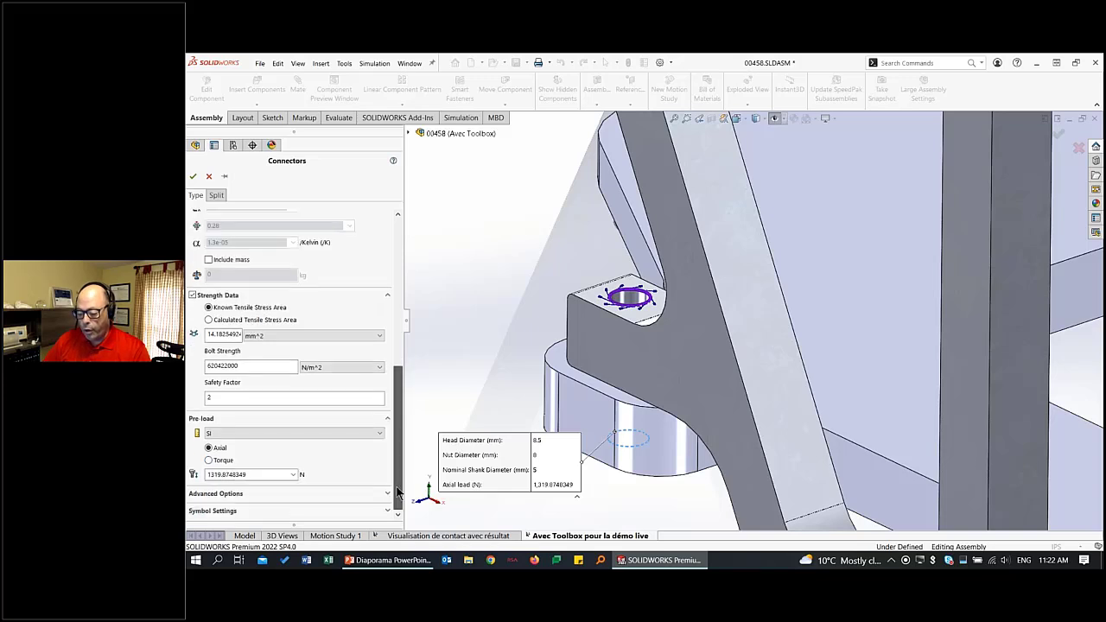
pyautogui.scroll(10, 397, 485)
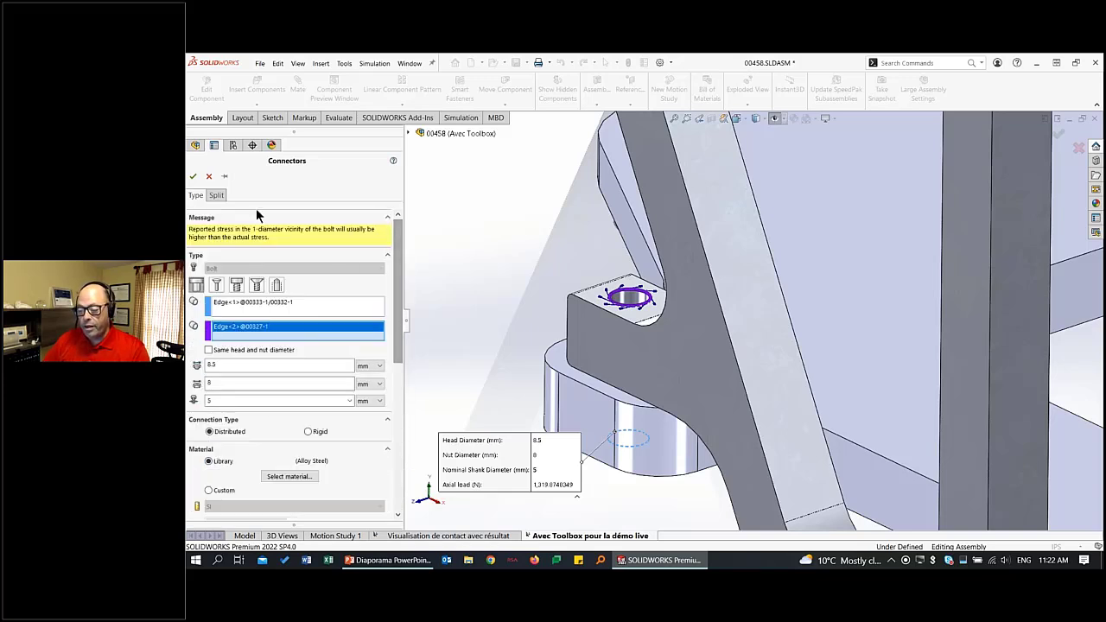
pyautogui.click(195, 177)
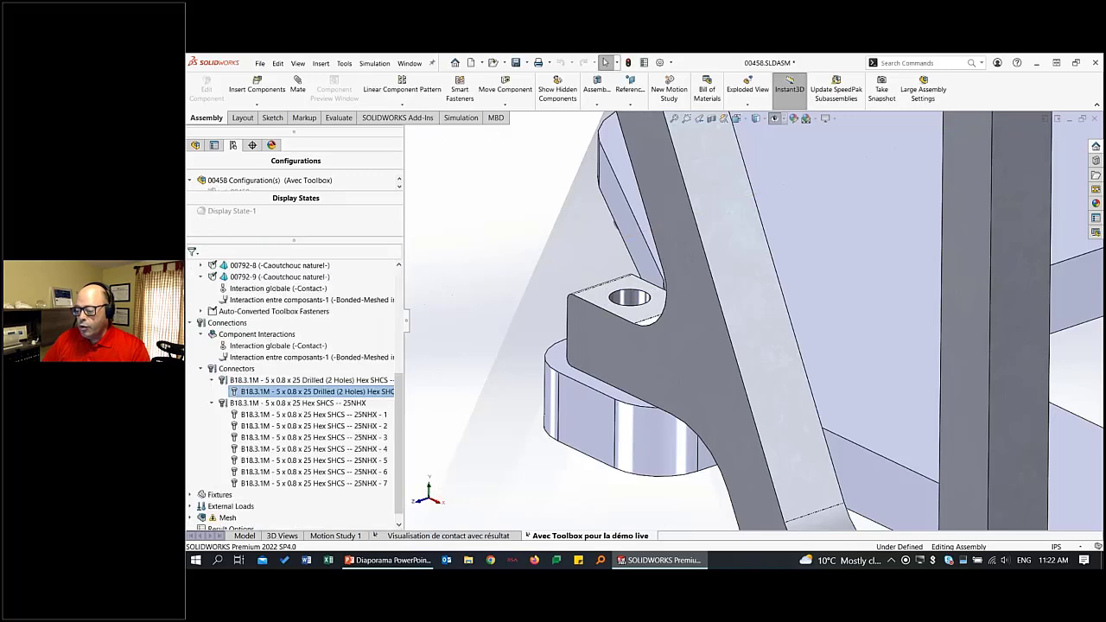
# Clear the selection, show the whole assembly and switch to the PowerPoint presentation.
pyautogui.press('Escape')
pyautogui.press('f')
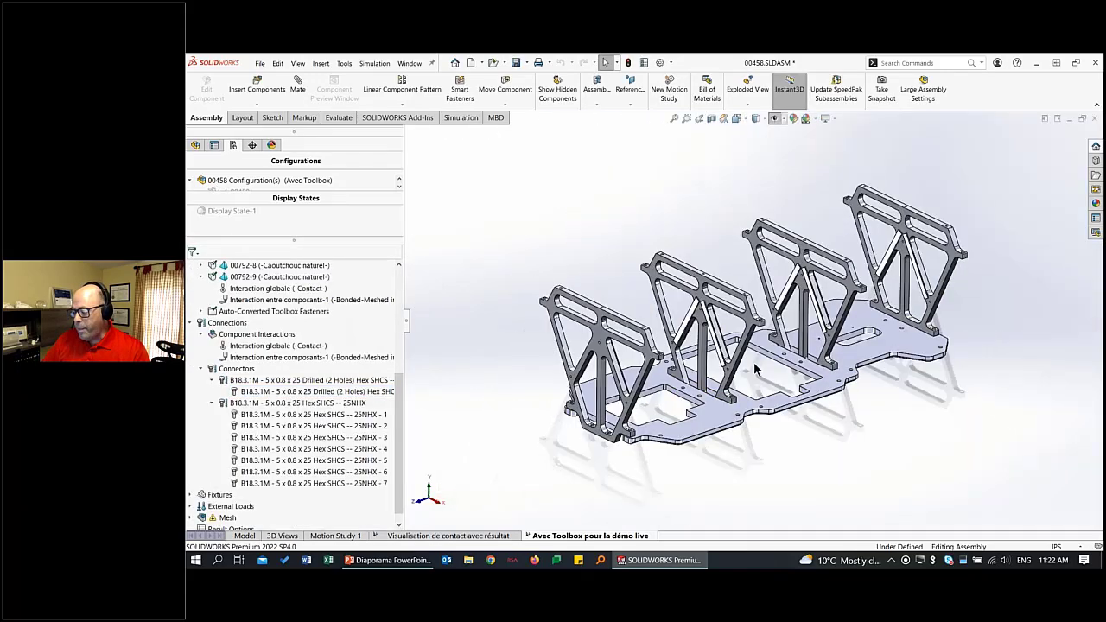
pyautogui.scroll(-2, 754, 362)
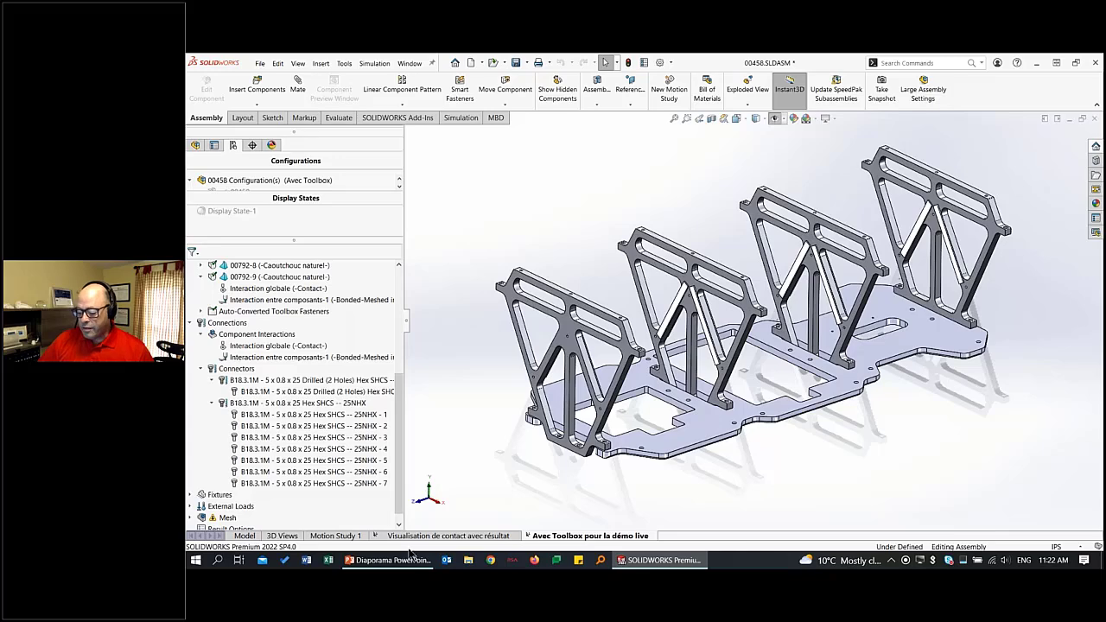
pyautogui.moveTo(412, 563)
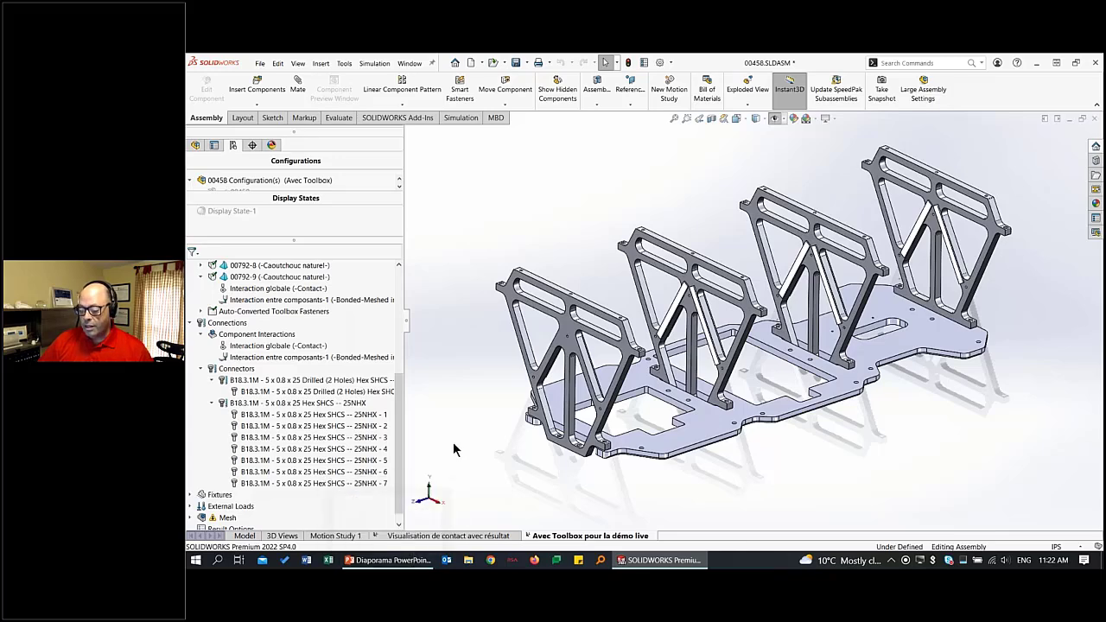
pyautogui.click(393, 560)
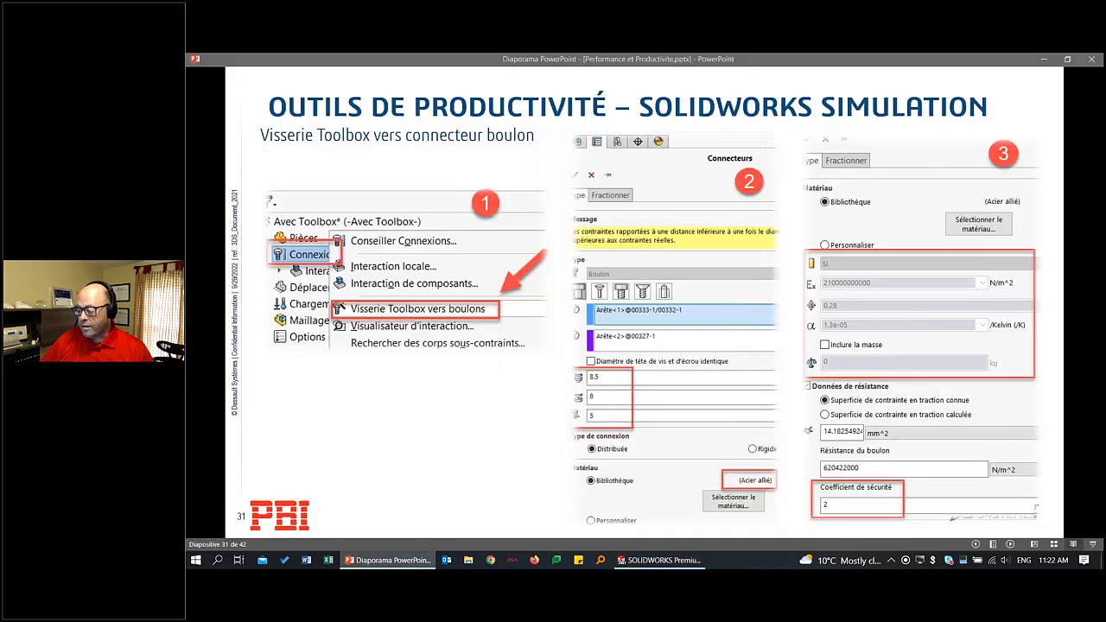
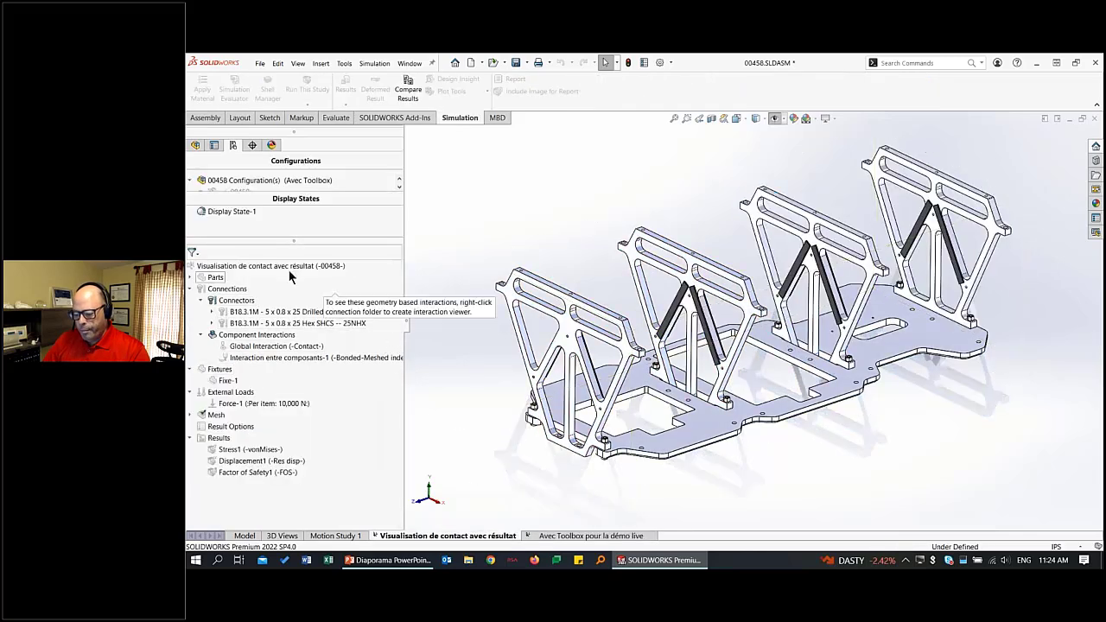
# Activate the configuration tied to the Visualisation de contact avec résultat study and display its Stress1 von Mises plot.
pyautogui.rightClick(290, 267)
pyautogui.click(346, 271)
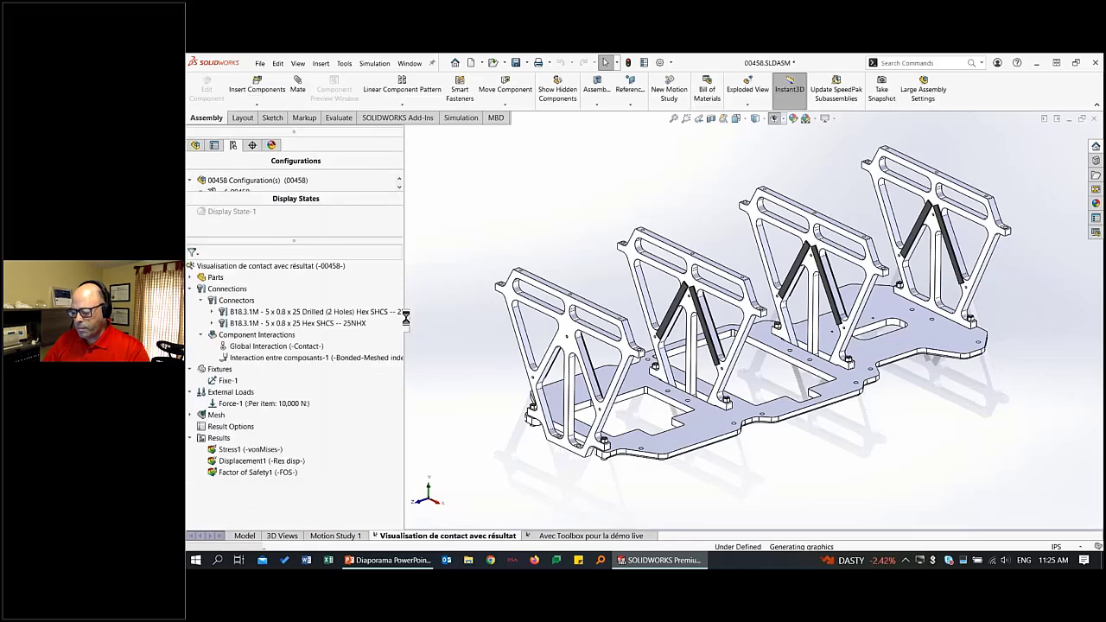
pyautogui.click(247, 450)
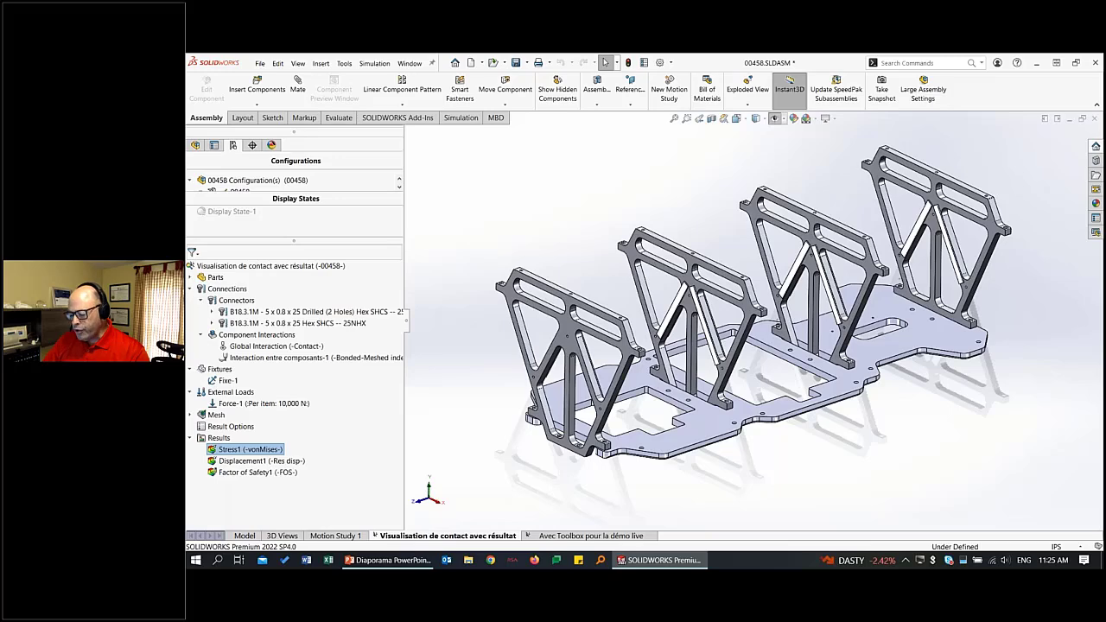
pyautogui.doubleClick(246, 449)
# Animate the Stress1 plot, examine the assembly's deformation in 3D and from the right side, and close the animation.
pyautogui.rightClick(259, 450)
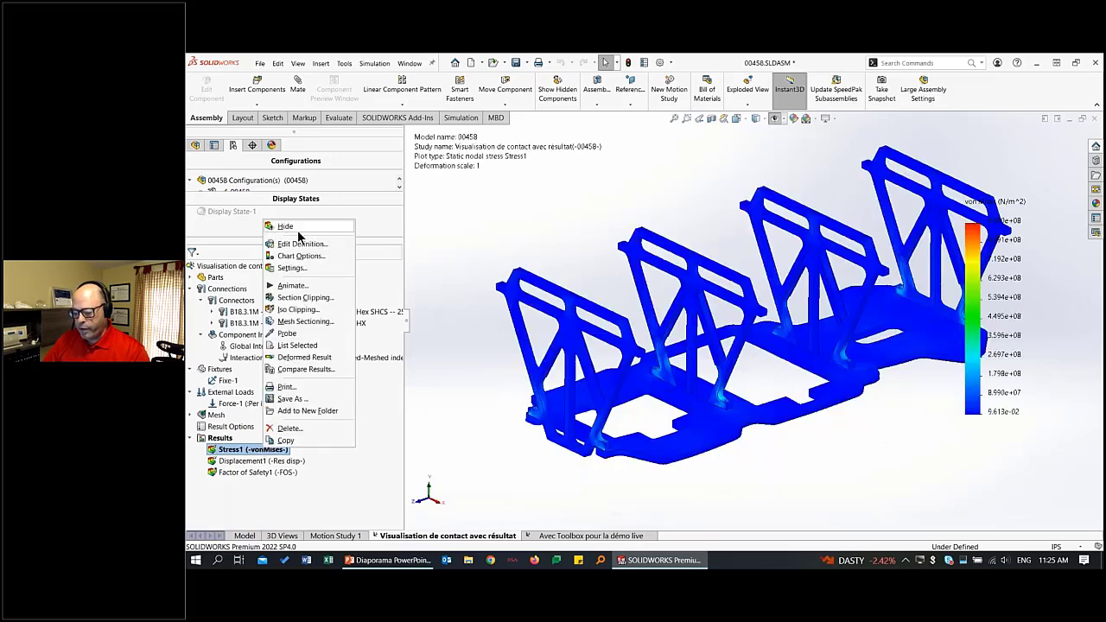
pyautogui.click(304, 288)
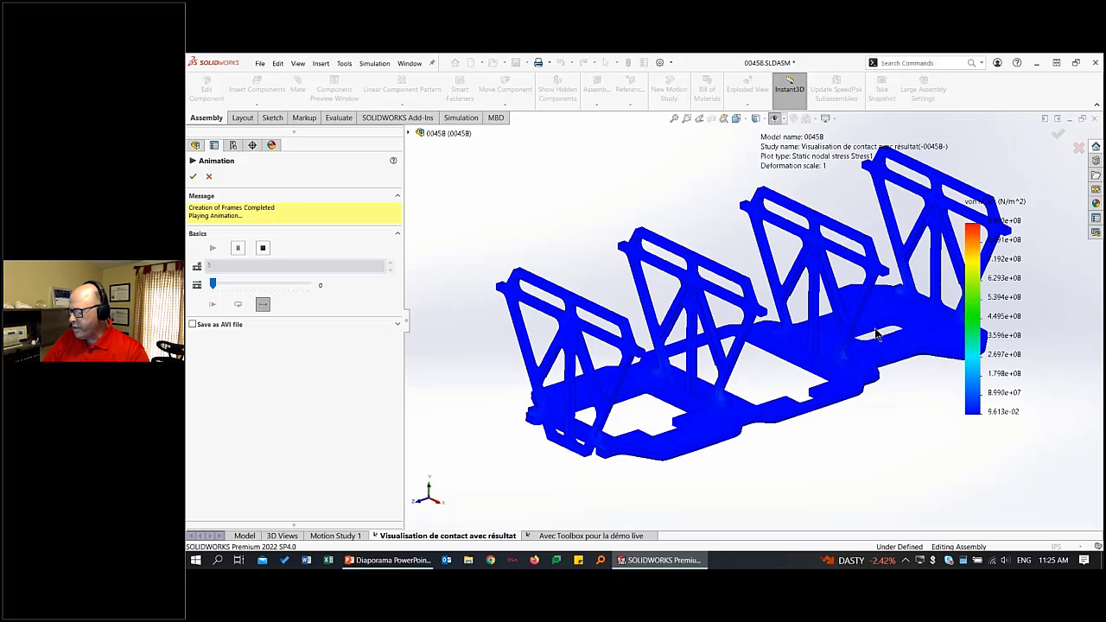
pyautogui.scroll(-2, 862, 344)
pyautogui.moveTo(404, 321); pyautogui.dragTo(288, 316)
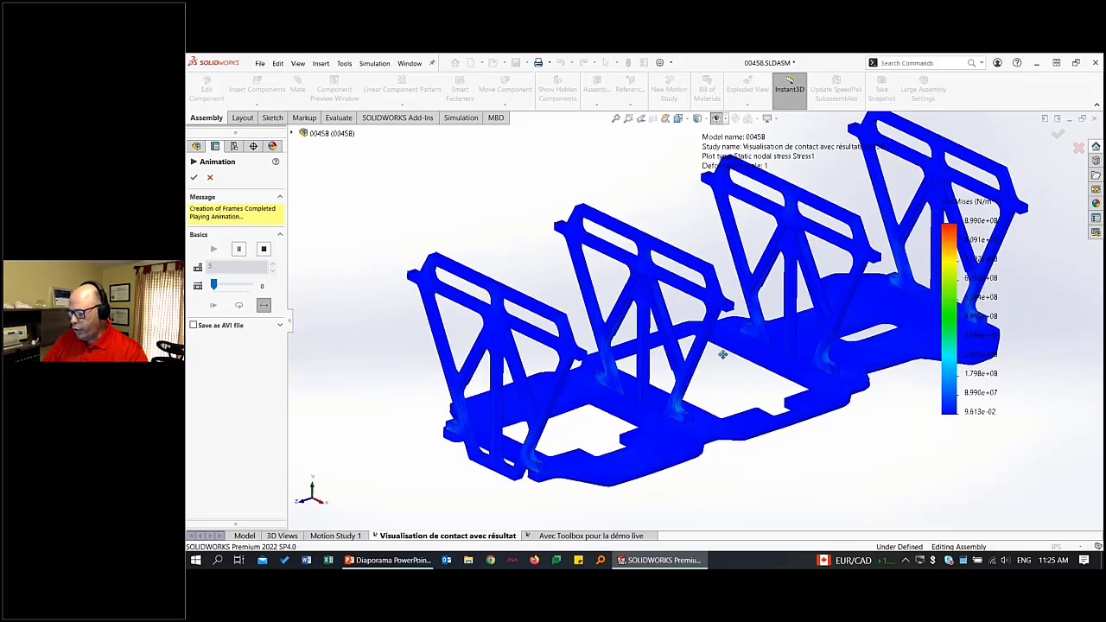
pyautogui.moveTo(723, 352); pyautogui.dragTo(631, 313, button='middle')
pyautogui.press('space')
pyautogui.hotkey('ctrl', '4')
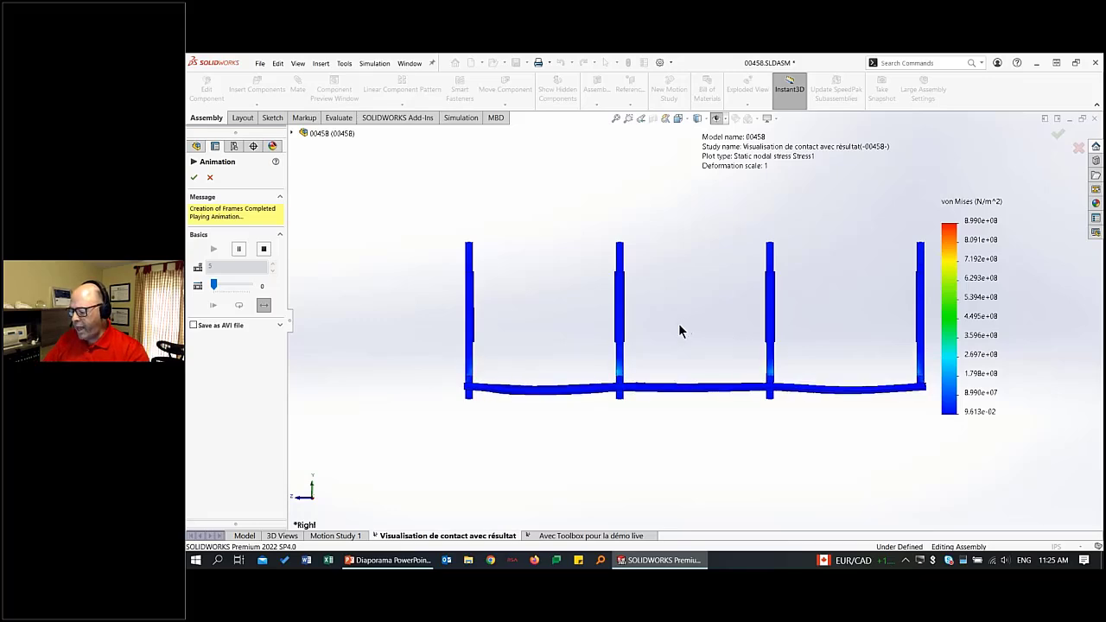
pyautogui.moveTo(679, 325); pyautogui.dragTo(733, 322, button='right')
pyautogui.moveTo(798, 344); pyautogui.dragTo(680, 355, button='middle')
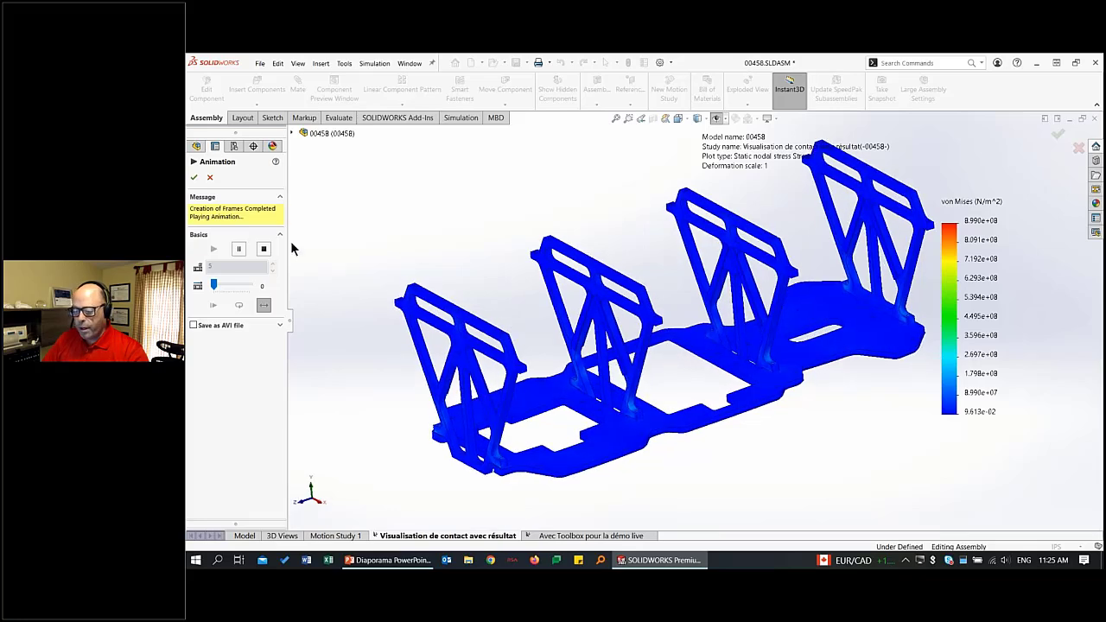
pyautogui.click(195, 178)
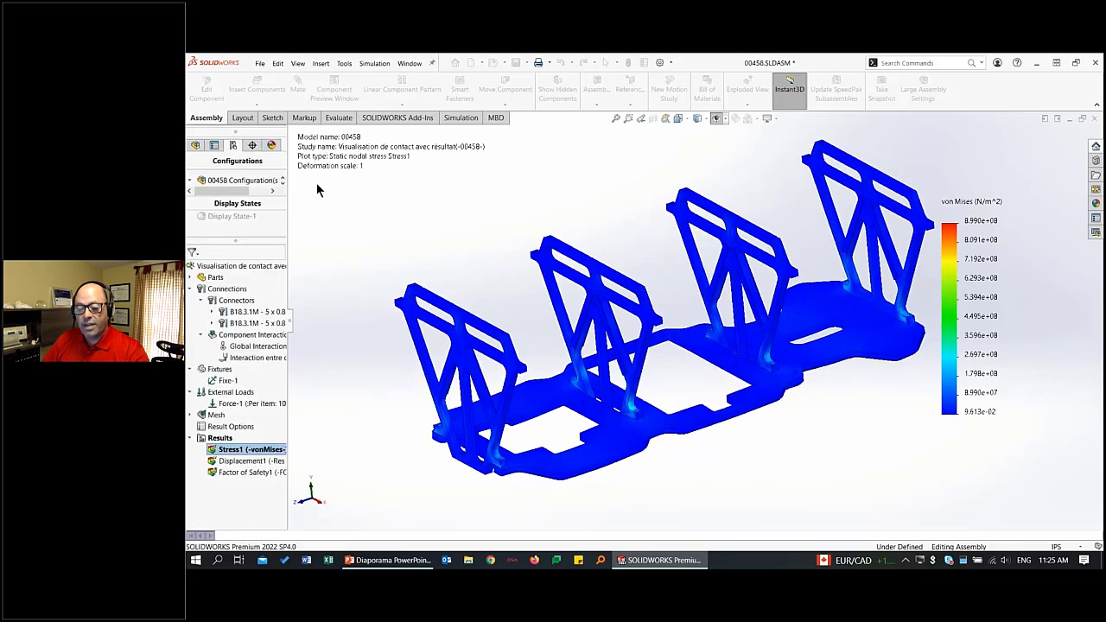
# Run the Stress Hot Spot diagnosis on the study results with a sensitivity factor of 25.
pyautogui.rightClick(218, 438)
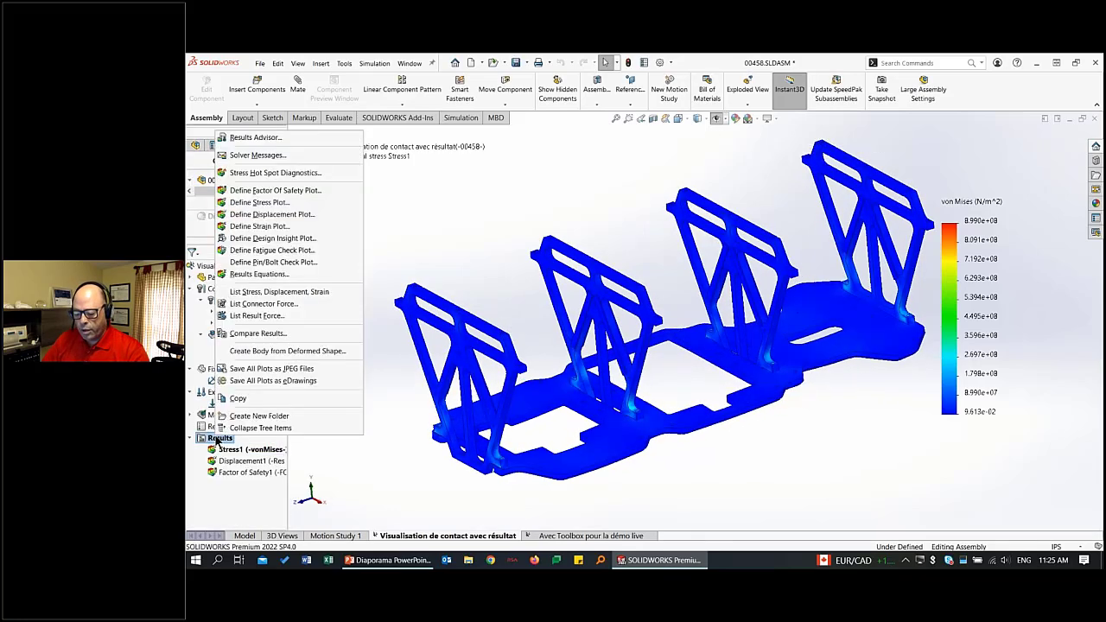
pyautogui.click(327, 173)
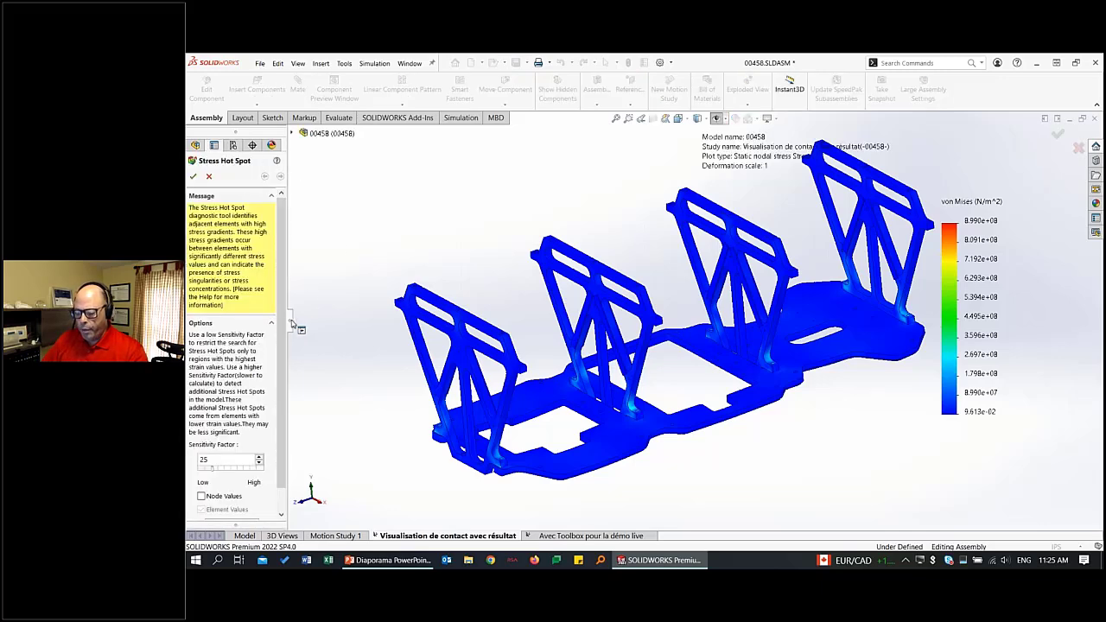
pyautogui.moveTo(291, 321); pyautogui.dragTo(317, 322)
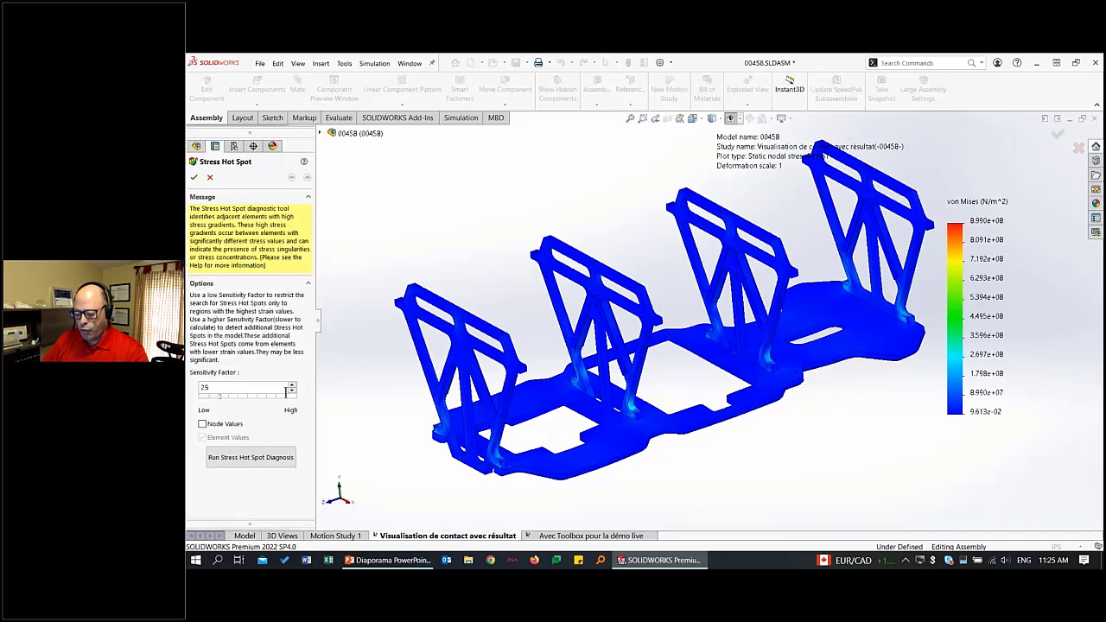
pyautogui.click(248, 455)
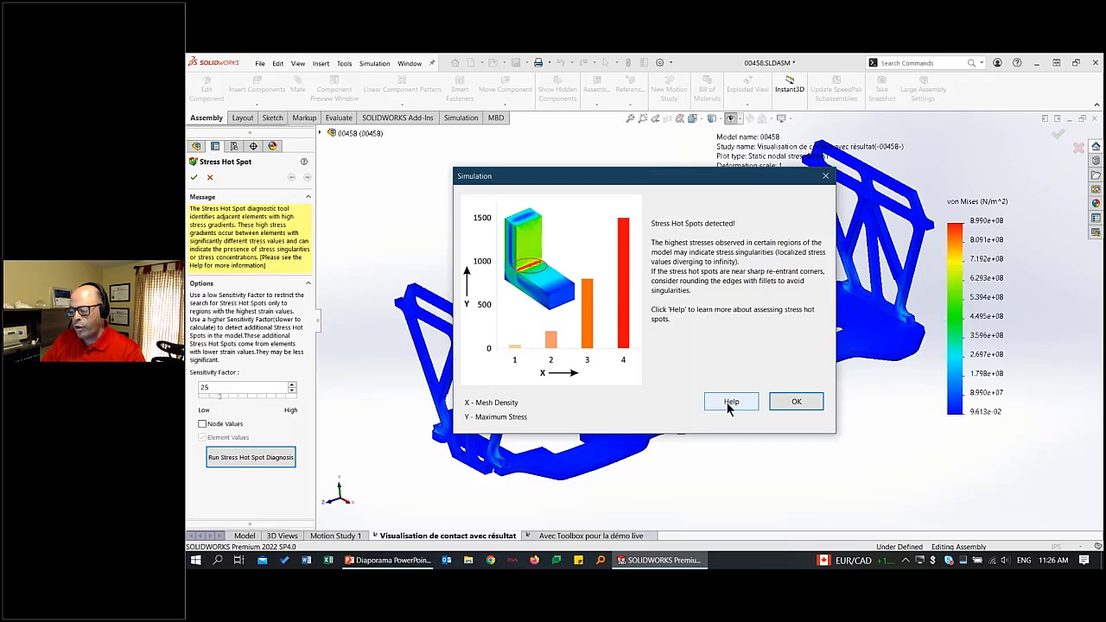
pyautogui.click(803, 406)
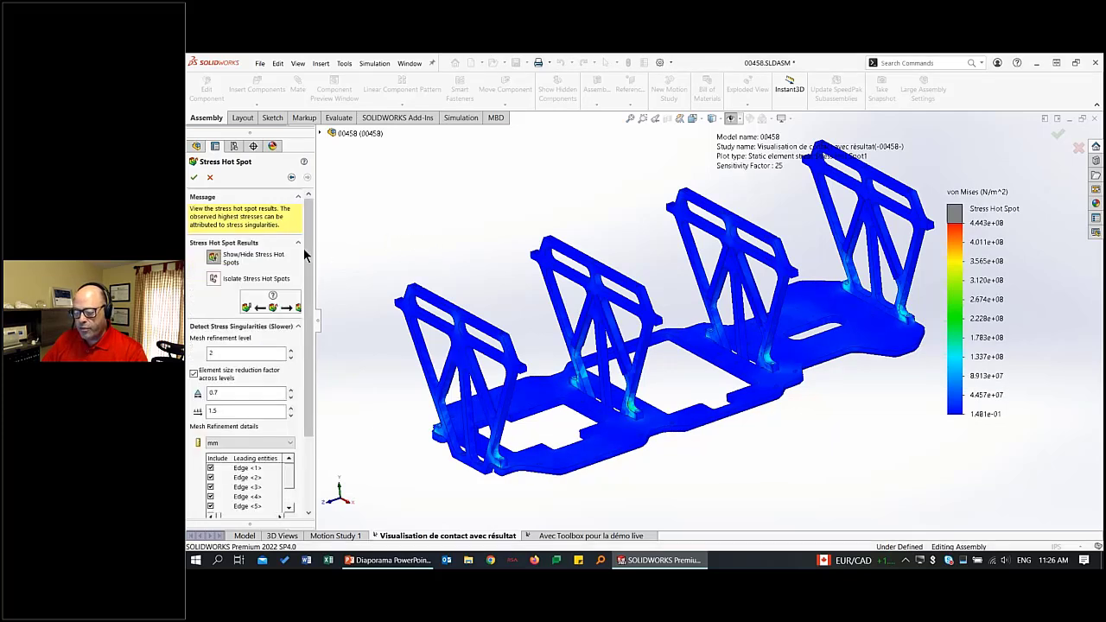
# Isolate the stress hot spots and examine the flagged elements on the brackets and near the base plate.
pyautogui.click(214, 259)
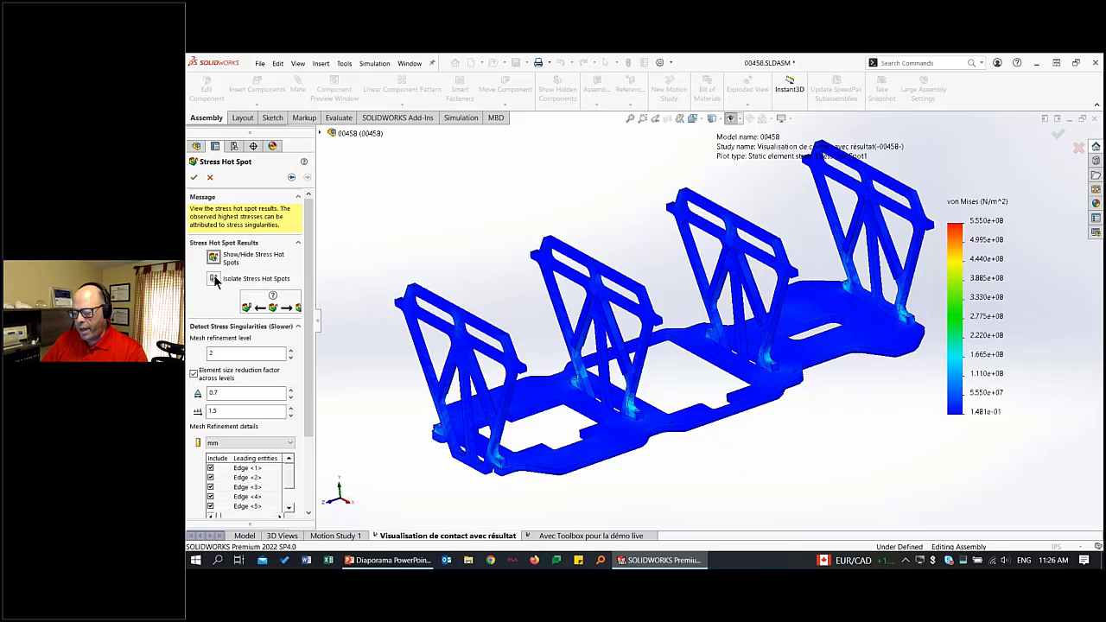
pyautogui.click(214, 279)
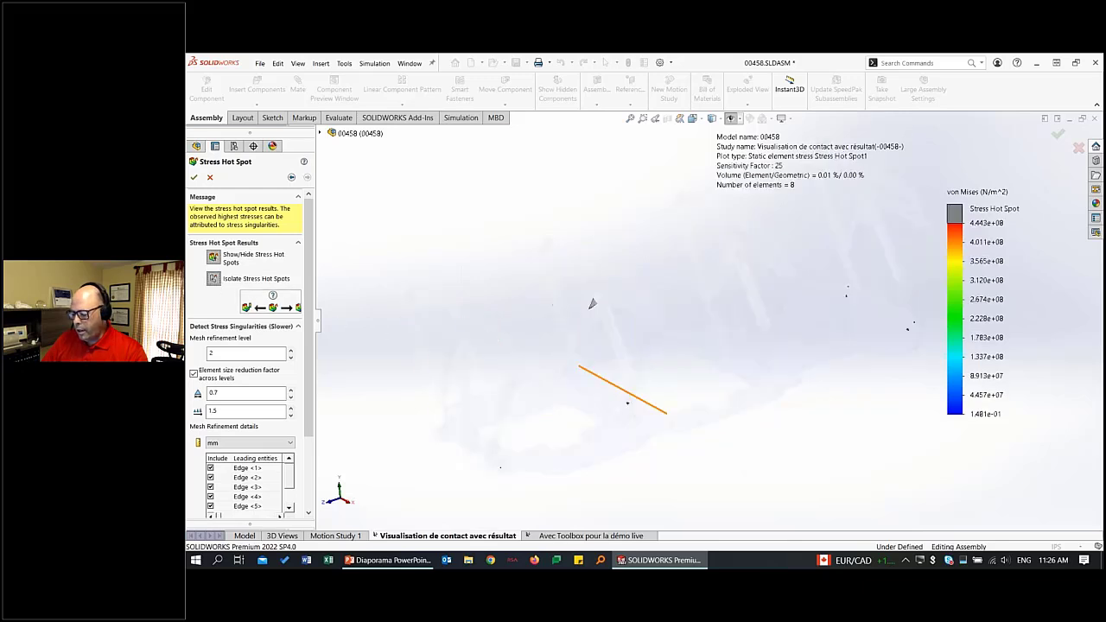
pyautogui.scroll(-9, 629, 403)
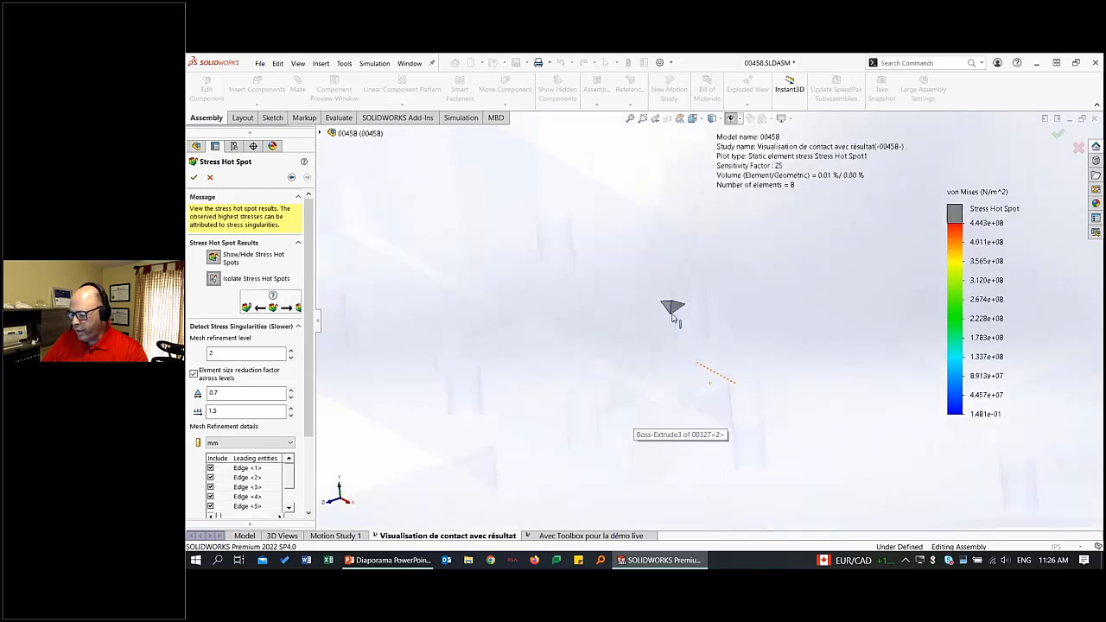
pyautogui.scroll(-4, 675, 317)
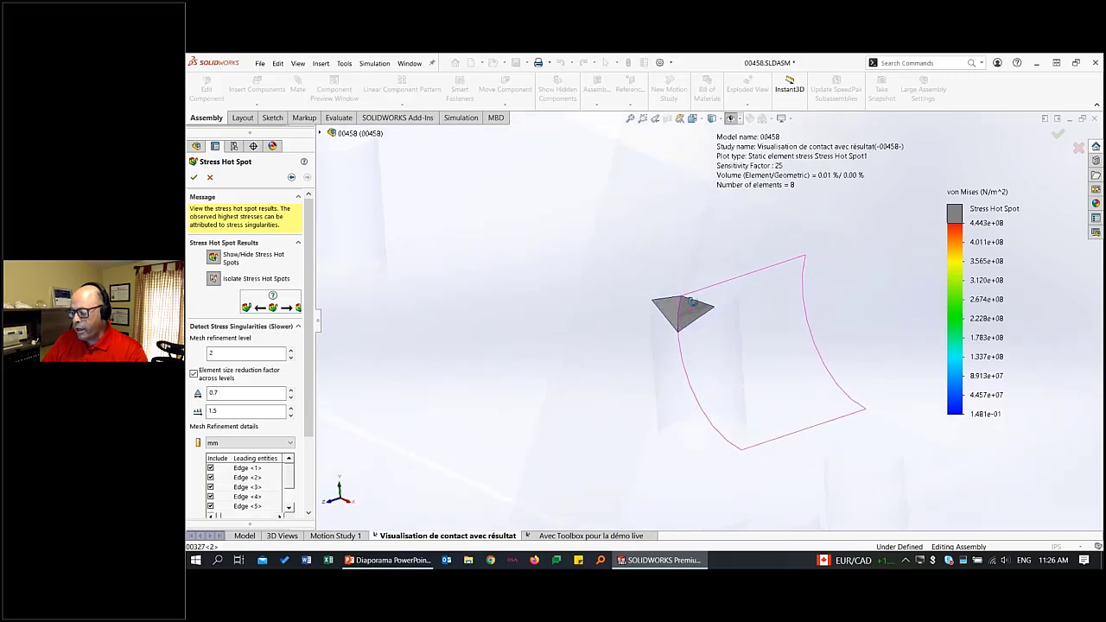
pyautogui.moveTo(692, 301); pyautogui.dragTo(713, 309, button='middle')
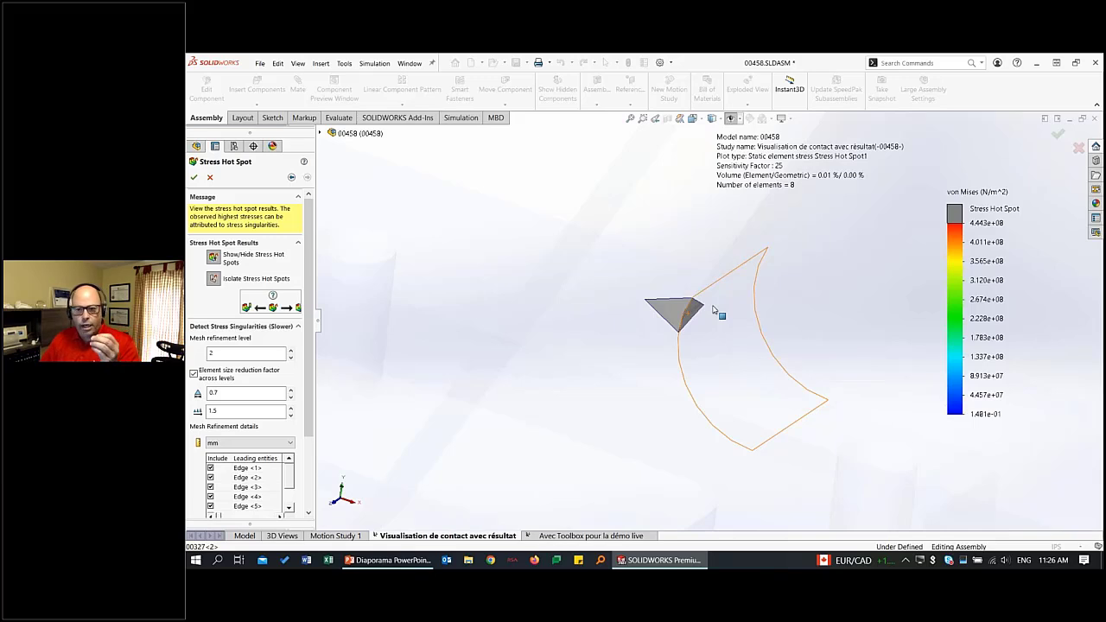
pyautogui.scroll(5, 715, 315)
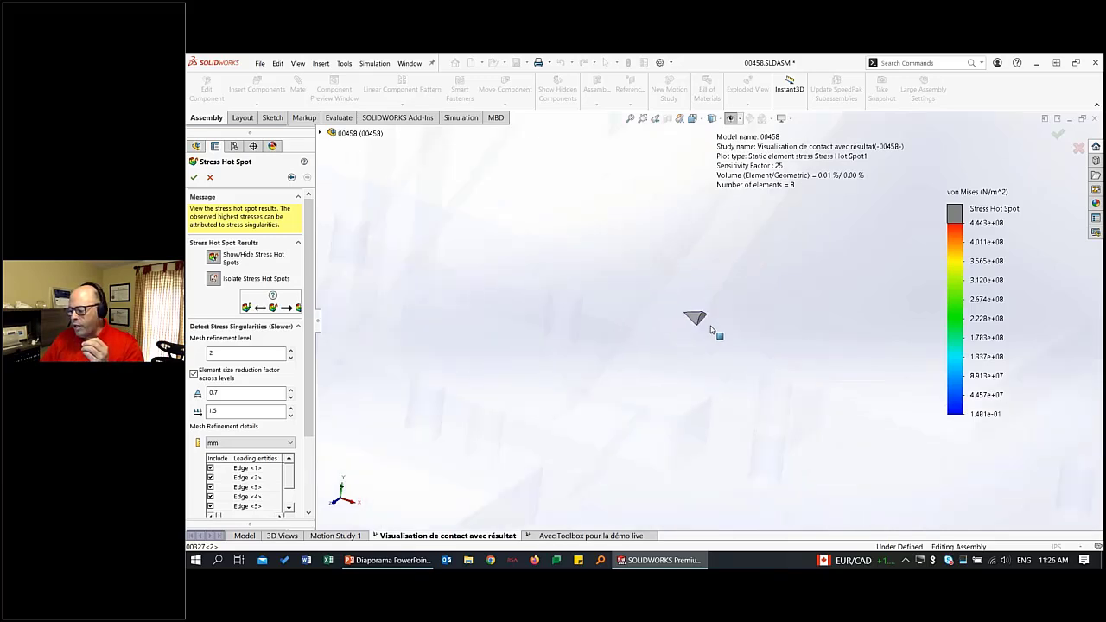
pyautogui.moveTo(705, 323); pyautogui.dragTo(695, 322, button='middle')
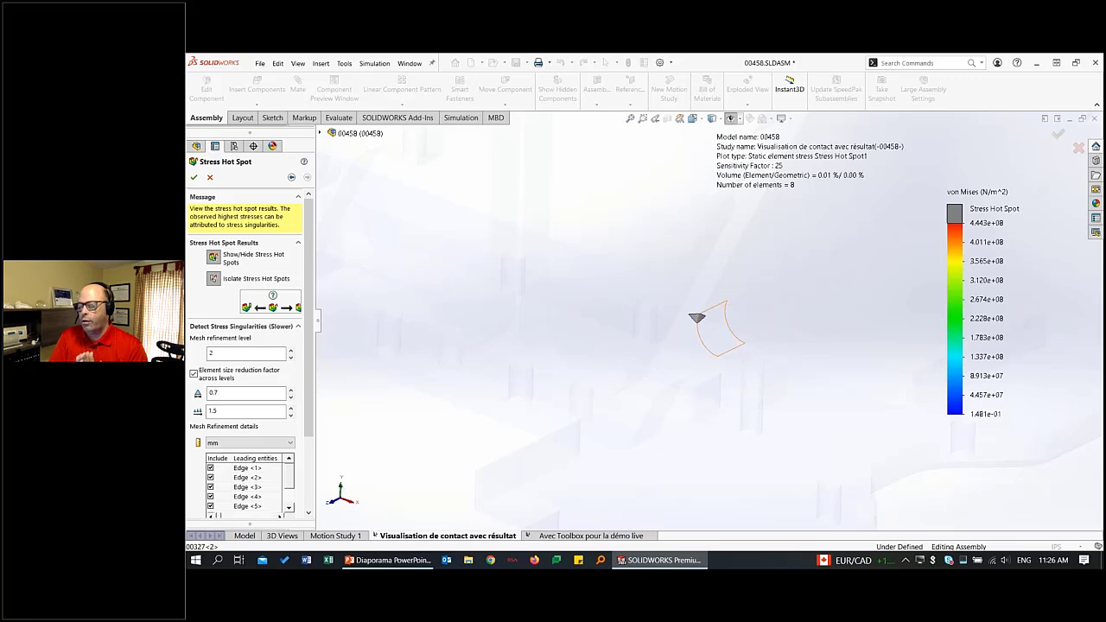
pyautogui.scroll(6, 708, 320)
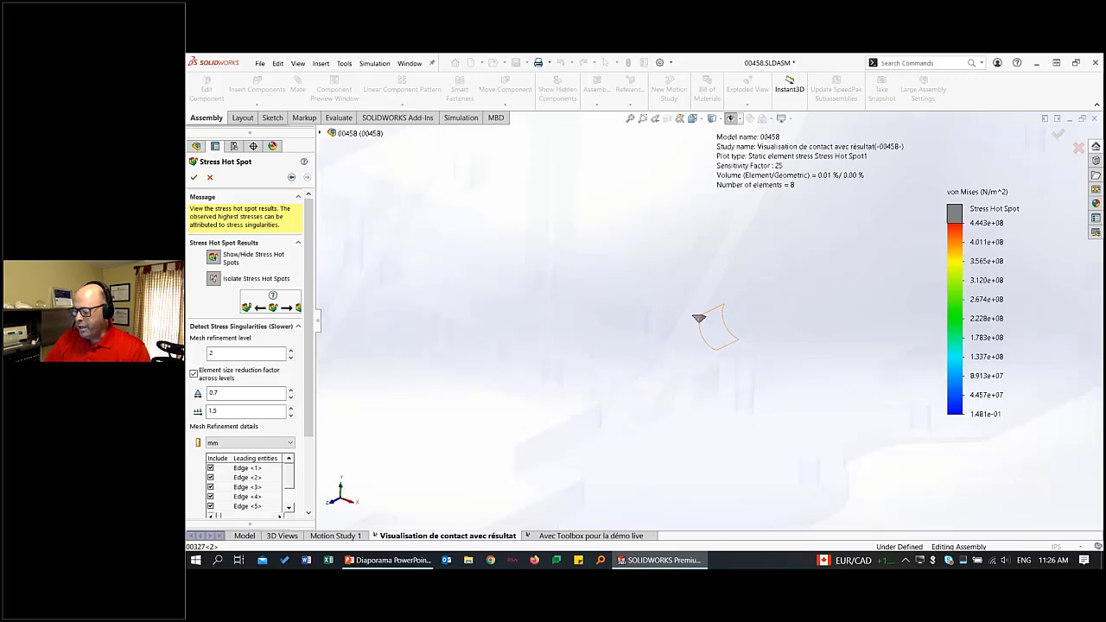
pyautogui.keyDown('ctrl'); pyautogui.moveTo(792, 254); pyautogui.dragTo(563, 459, button='middle'); pyautogui.keyUp('ctrl')
pyautogui.scroll(-2, 913, 382)
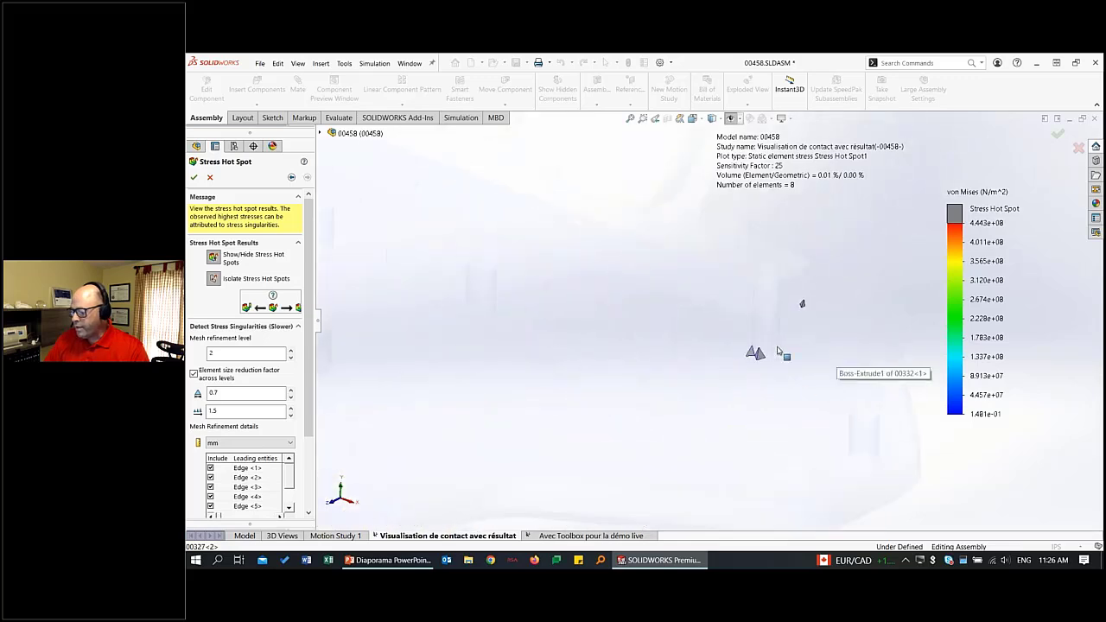
pyautogui.scroll(-3, 721, 334)
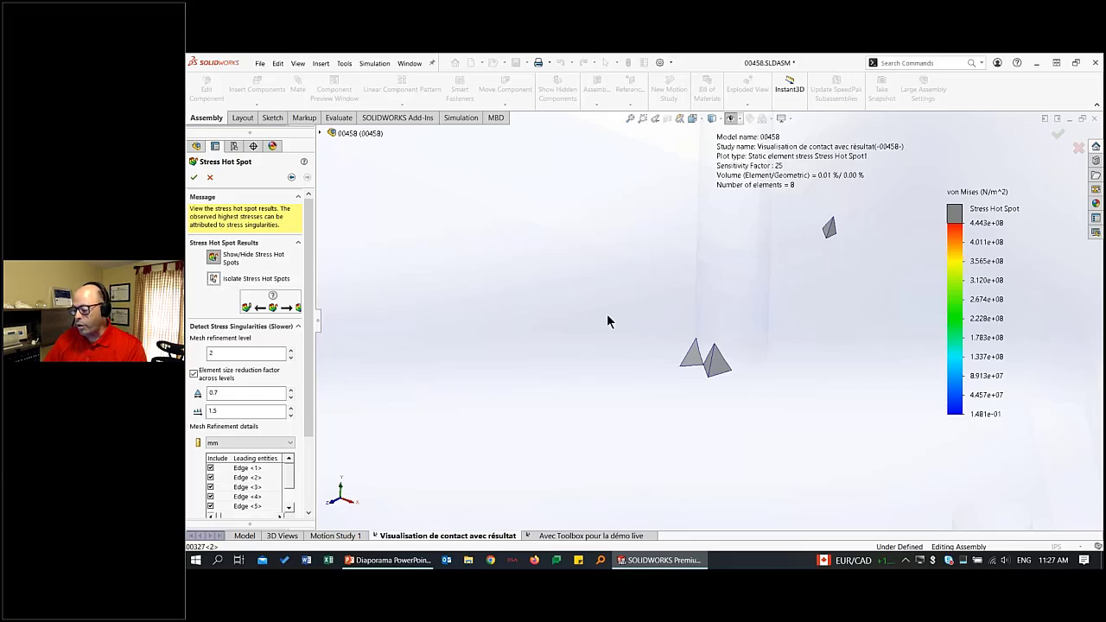
# Return to the full assembly stress plot and accept the Stress Hot Spot results.
pyautogui.scroll(6, 755, 338)
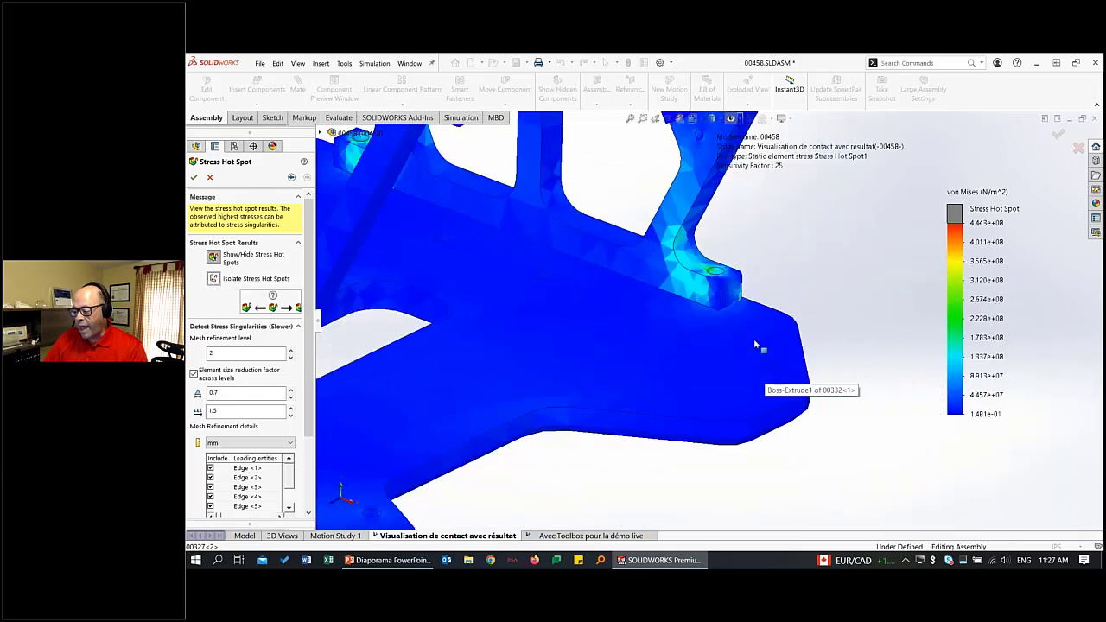
pyautogui.scroll(2, 754, 343)
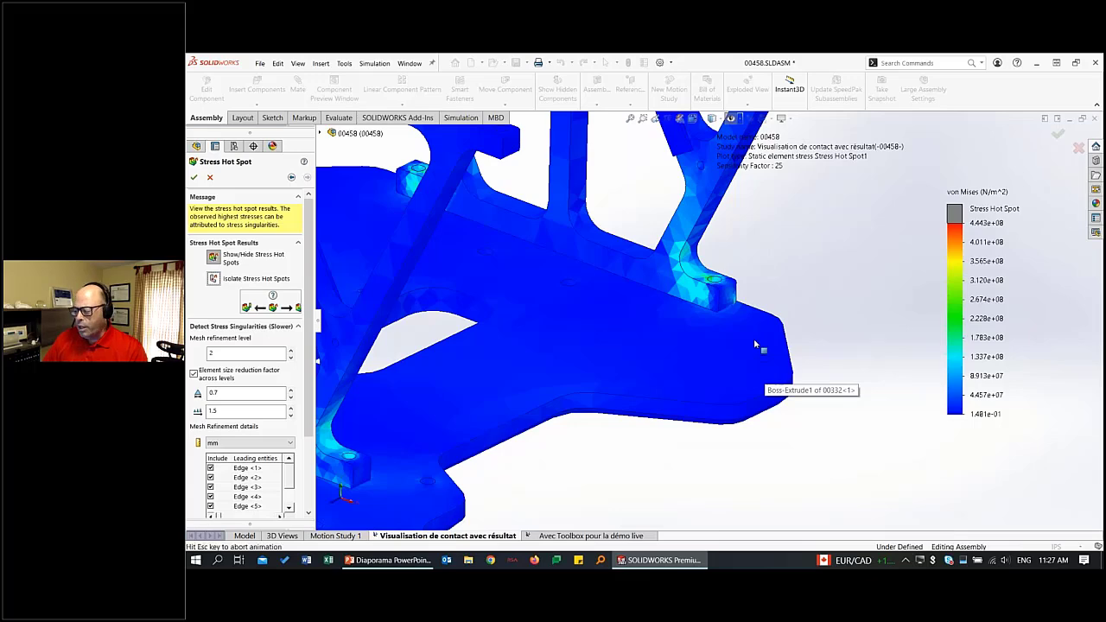
pyautogui.press('f')
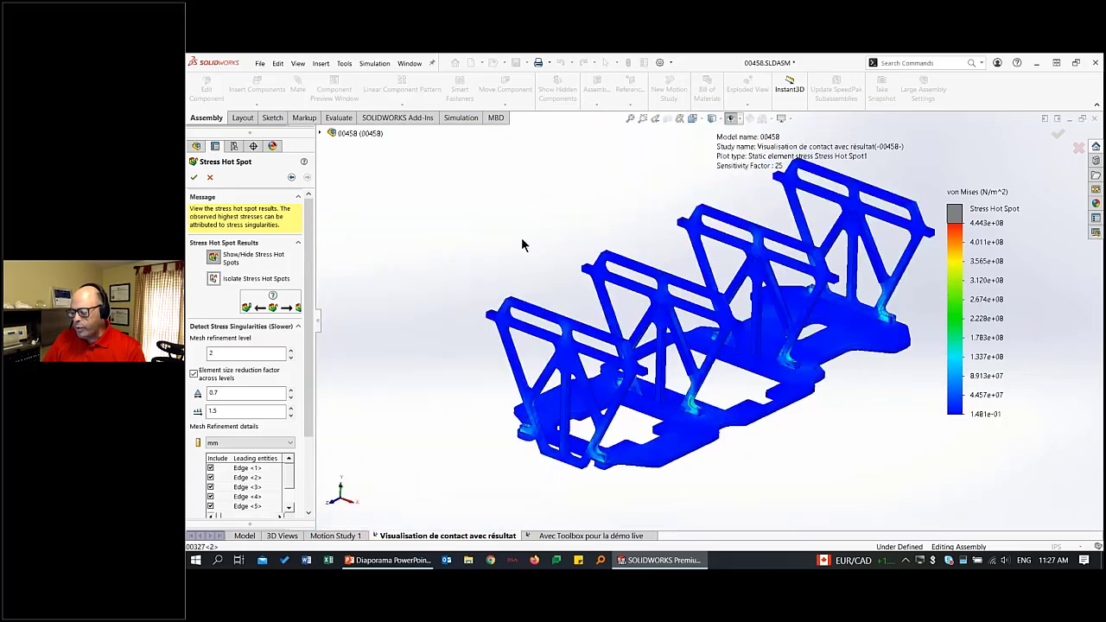
pyautogui.moveTo(541, 242); pyautogui.dragTo(482, 255, button='middle')
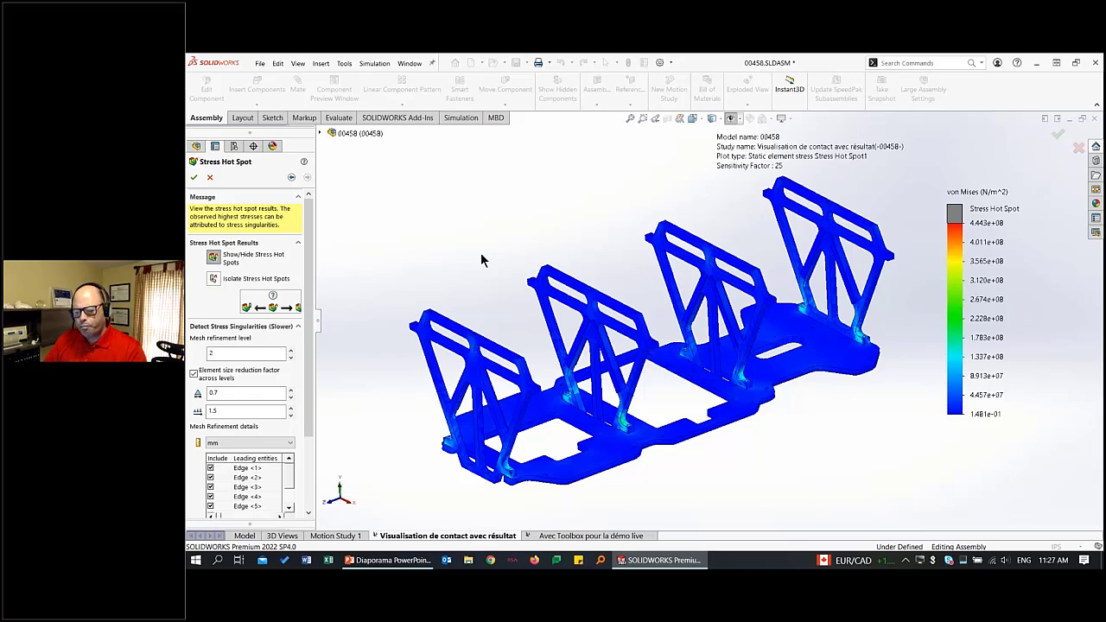
pyautogui.click(194, 177)
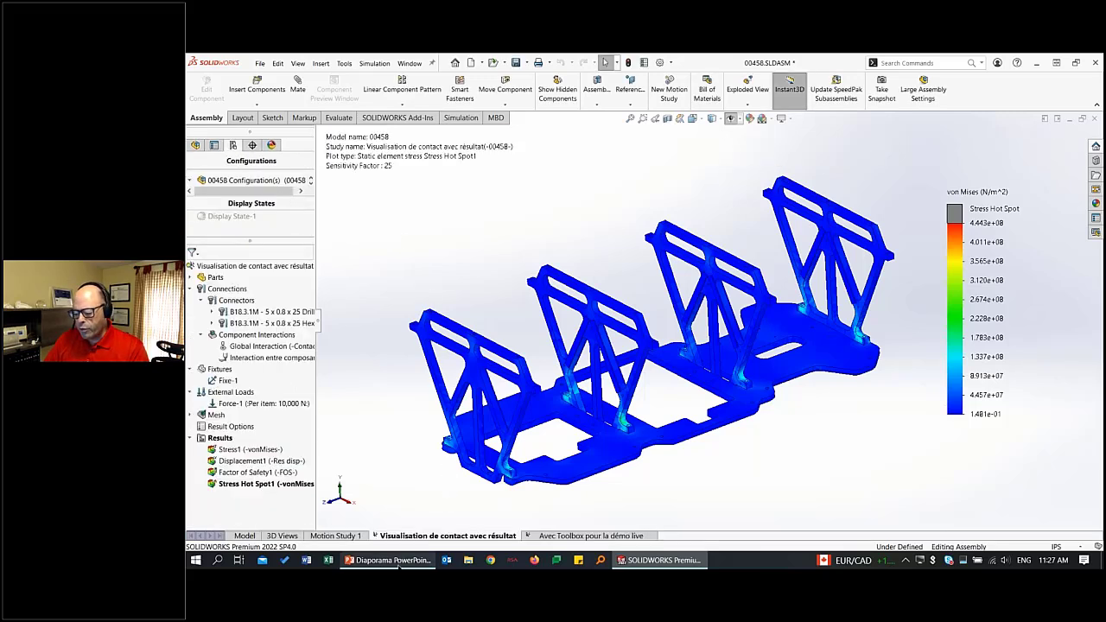
# Switch to the PowerPoint presentation and advance past the stress hot spot diagnostics slide.
pyautogui.click(398, 564)
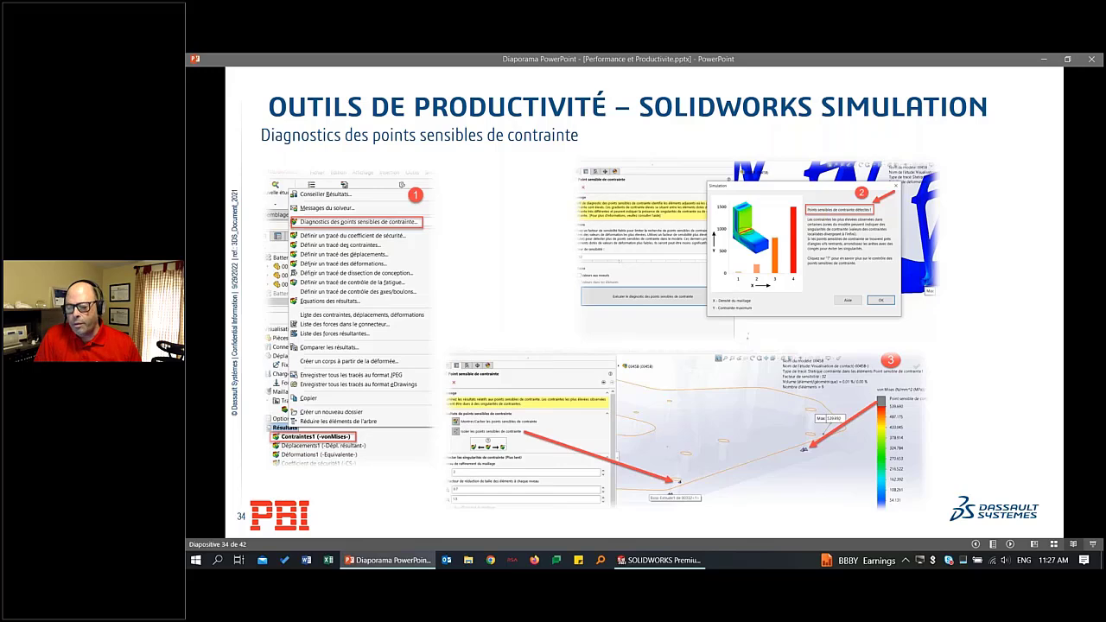
pyautogui.press('Right')
pyautogui.press('Right')
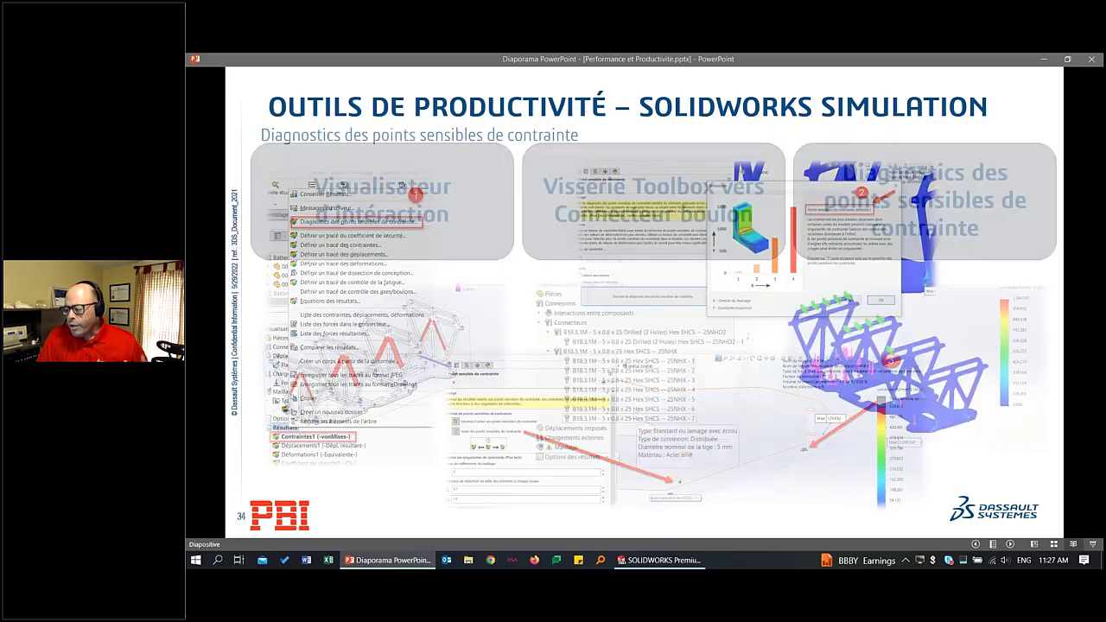